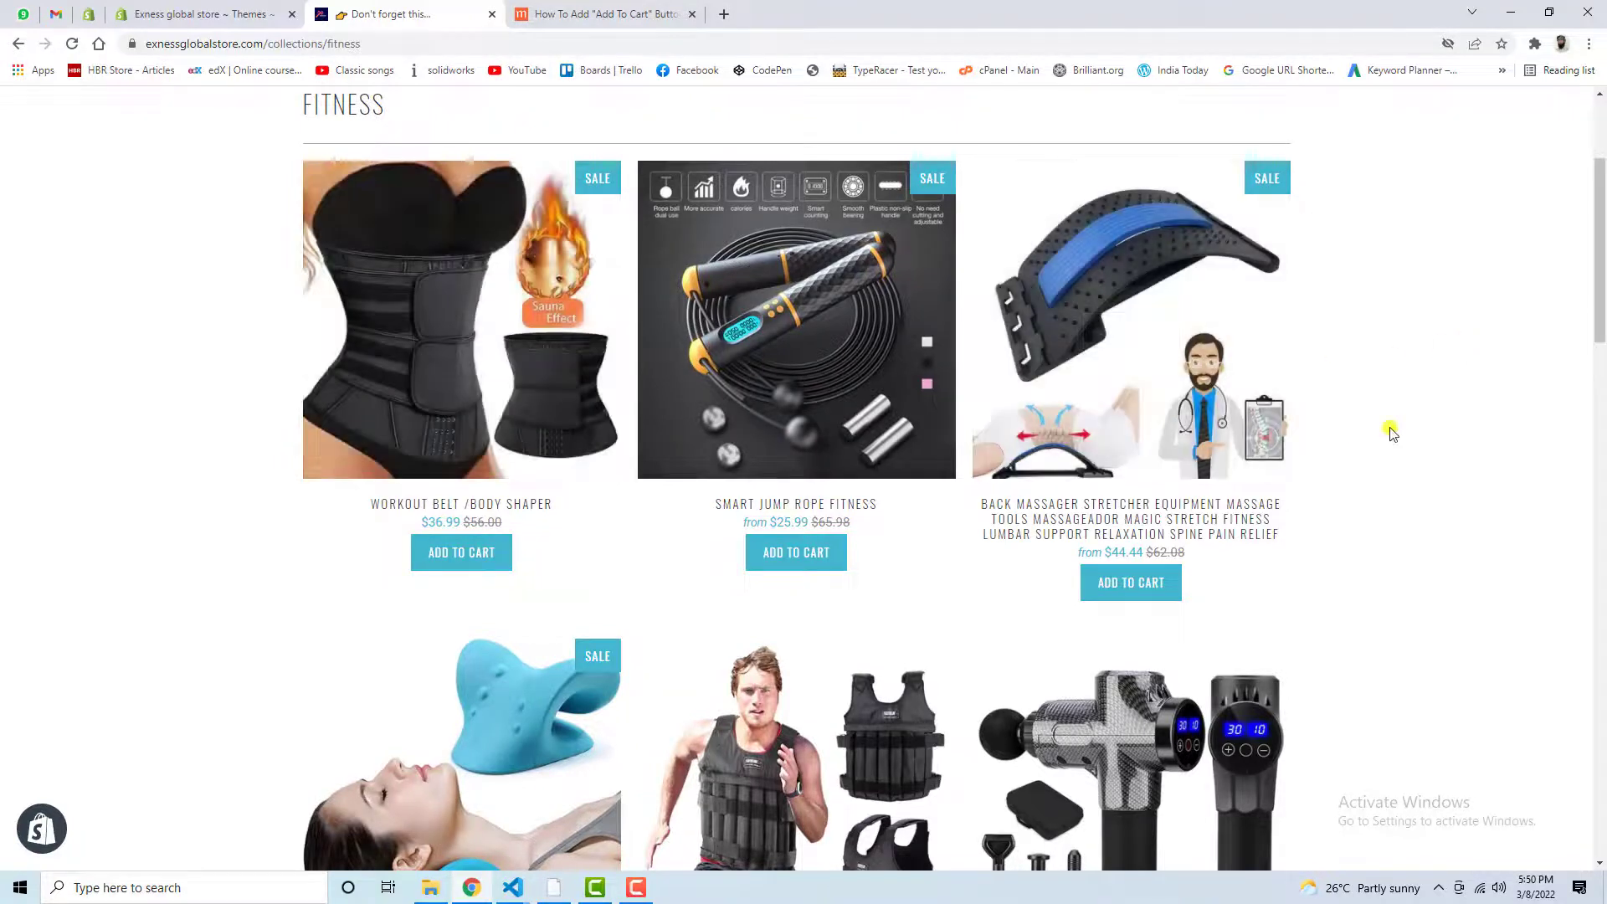
- Highlight a Fitness product's Add to Cart button, reload the collection page, and close the Navigate to admin bar
mouse_move(423, 529)
mouse_down()
mouse_move(444, 584)
mouse_move(513, 568)
mouse_up()
click(72, 46)
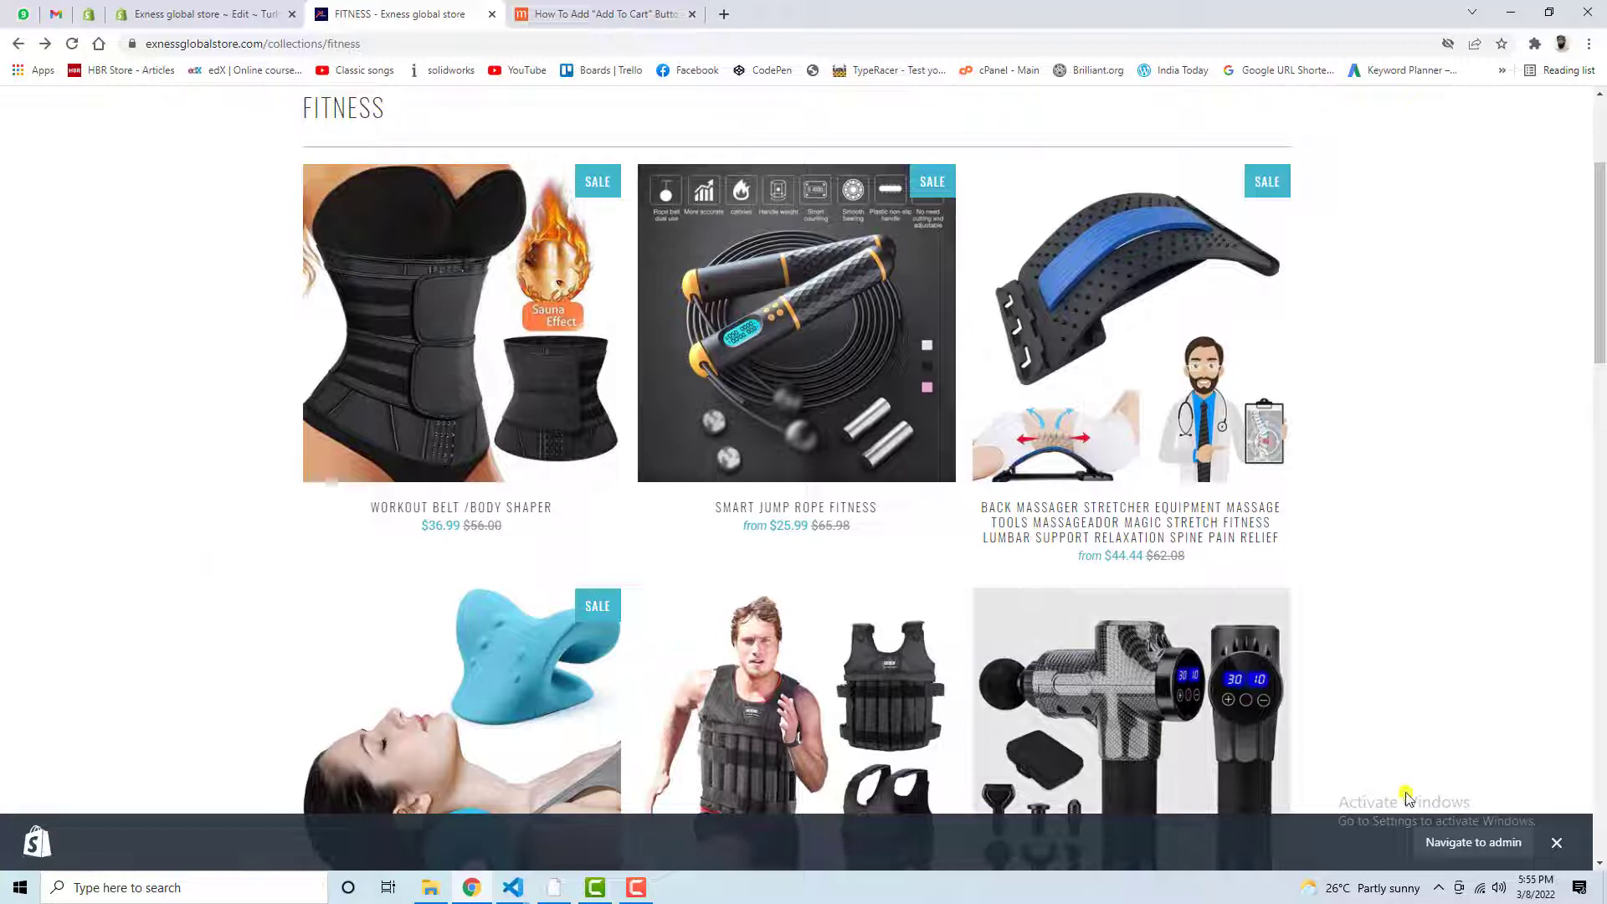
click(1556, 842)
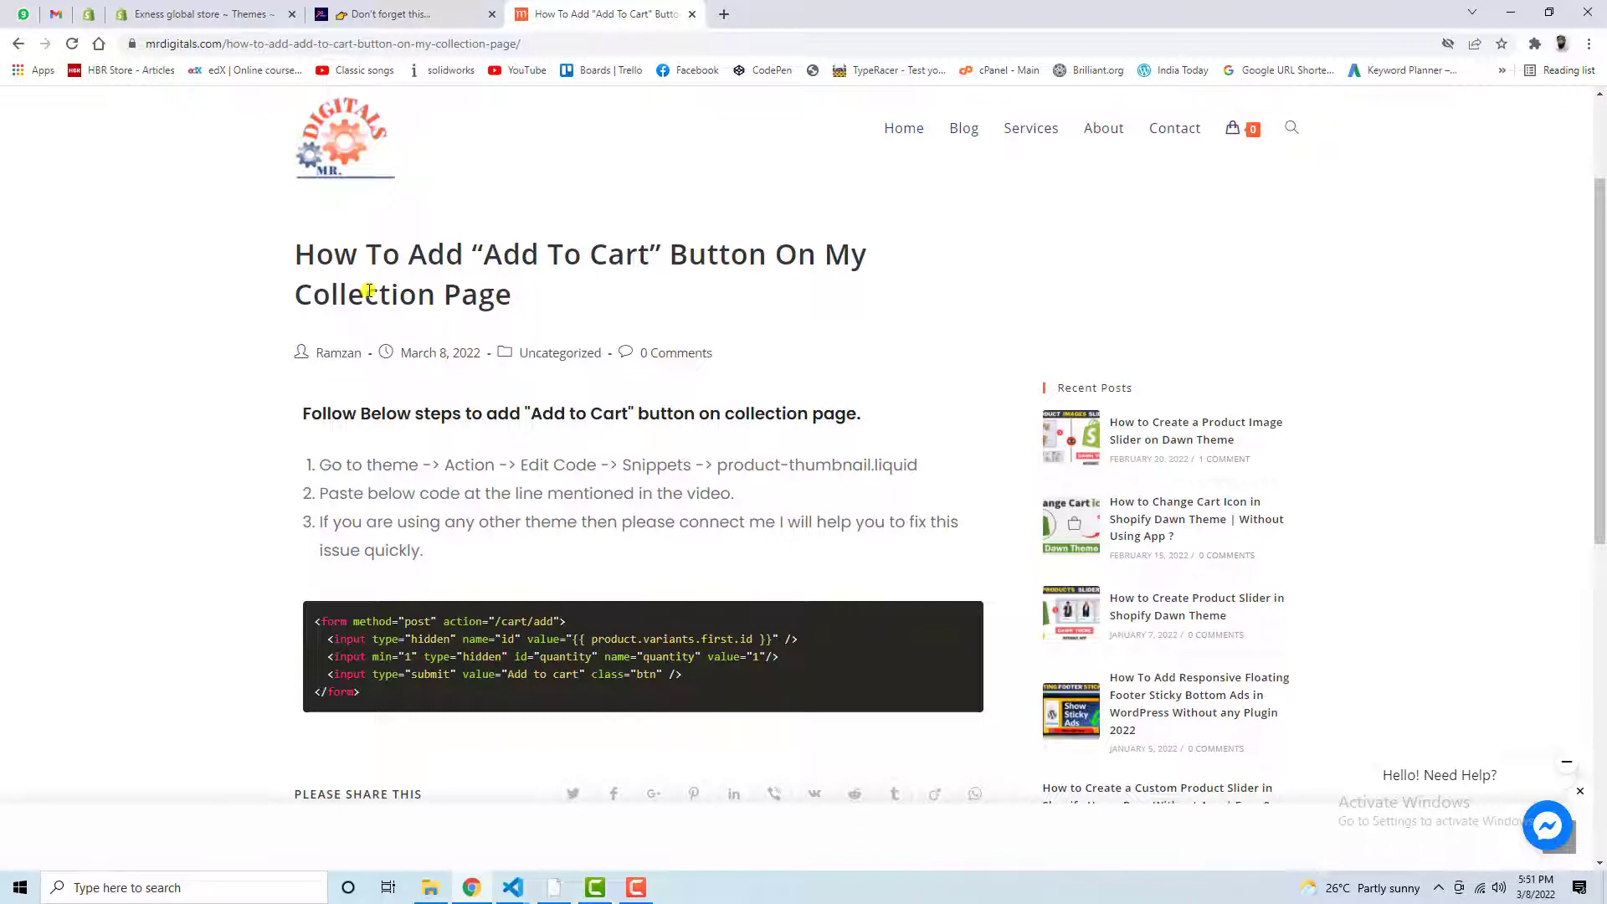
- Switch to the Exness global store's Themes page in Shopify admin
click(224, 15)
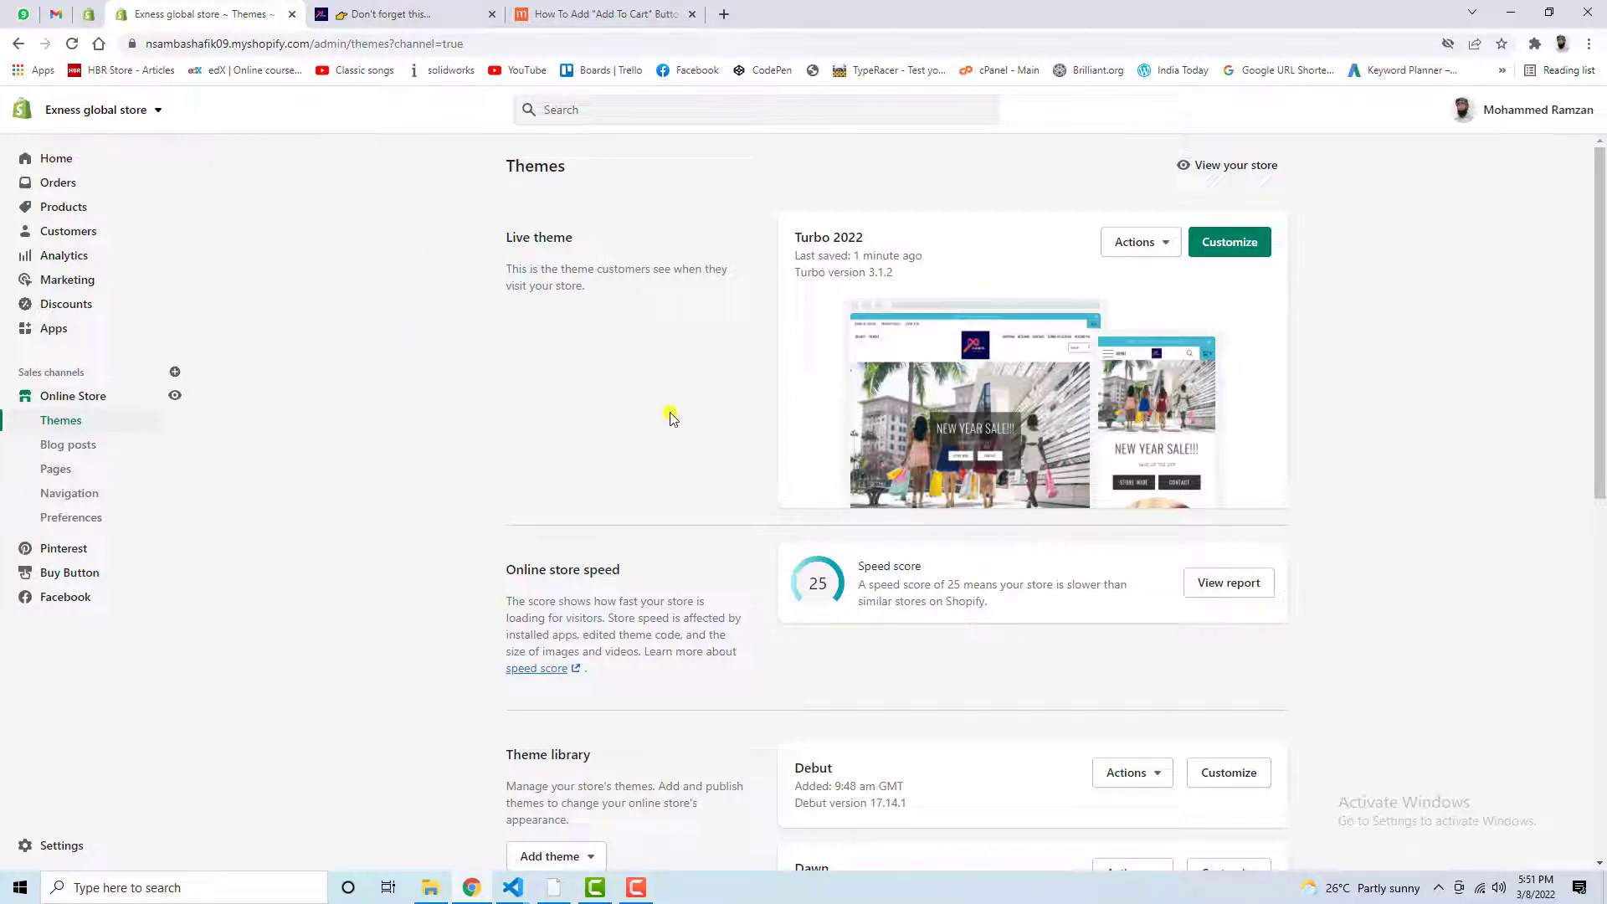
- Open the code editor for the live Turbo 2022 theme and expand the Templates folder
click(1159, 248)
click(1086, 436)
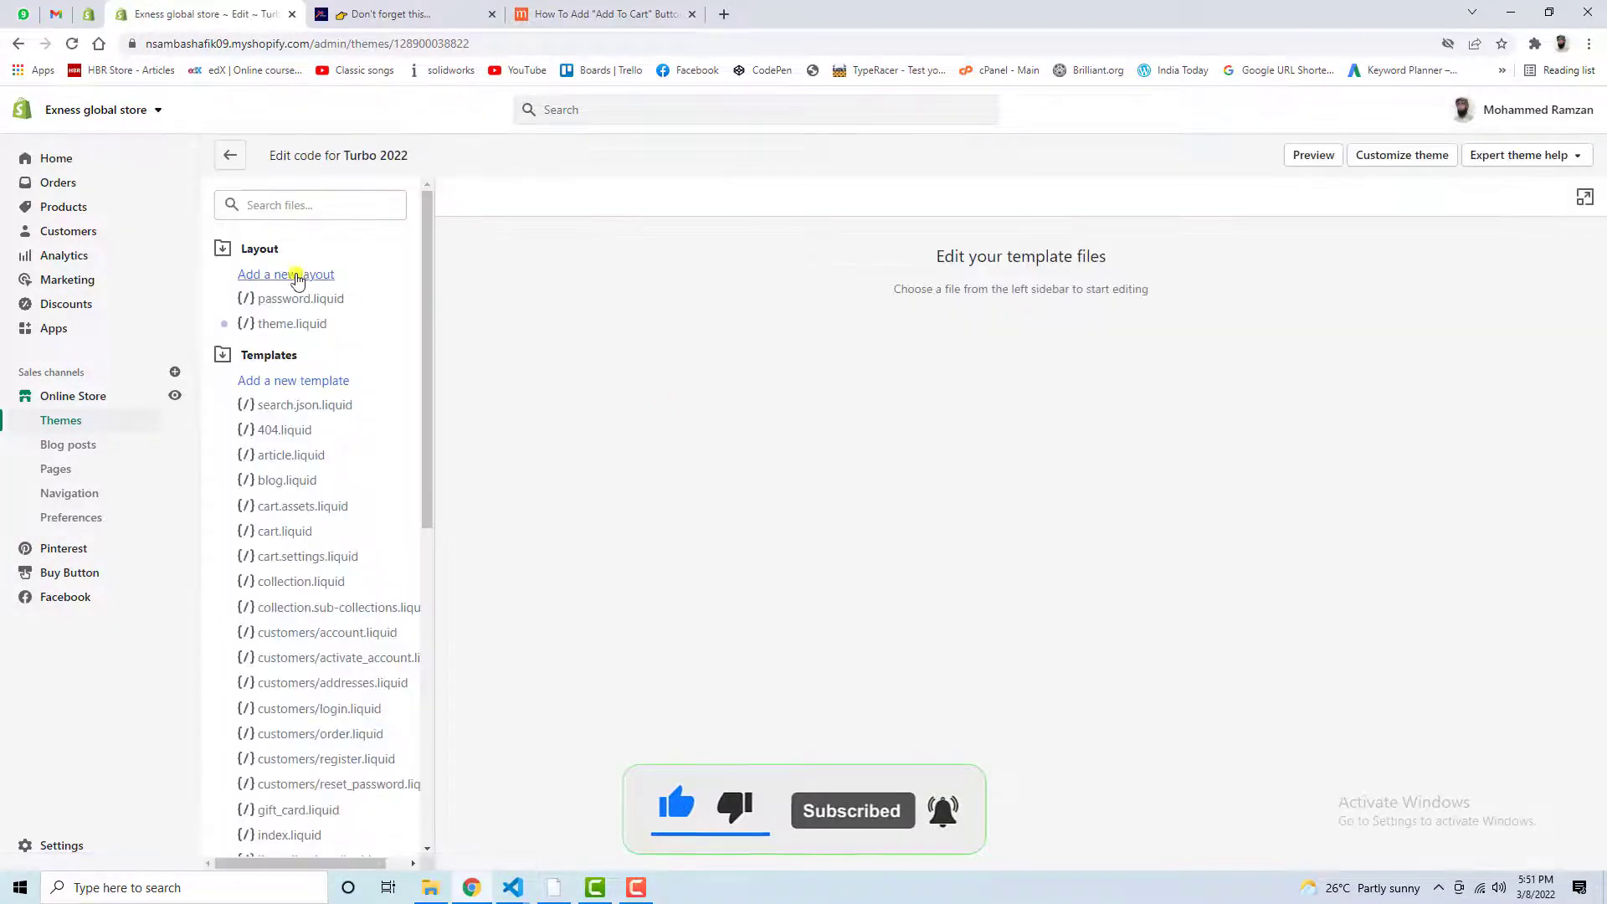
click(259, 249)
click(277, 276)
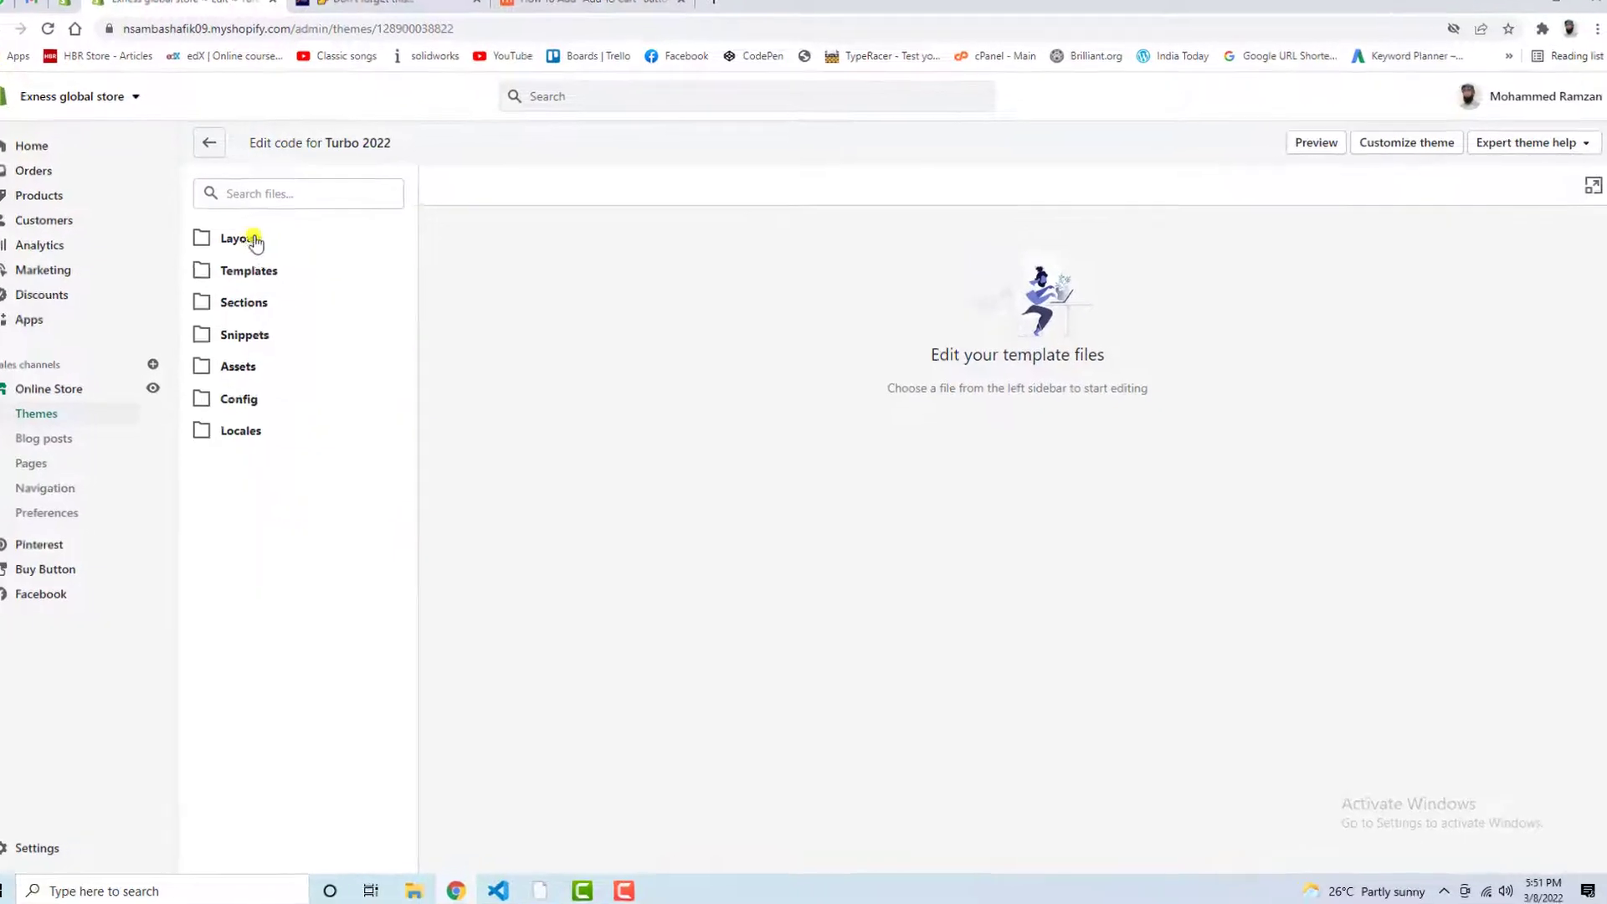
click(99, 207)
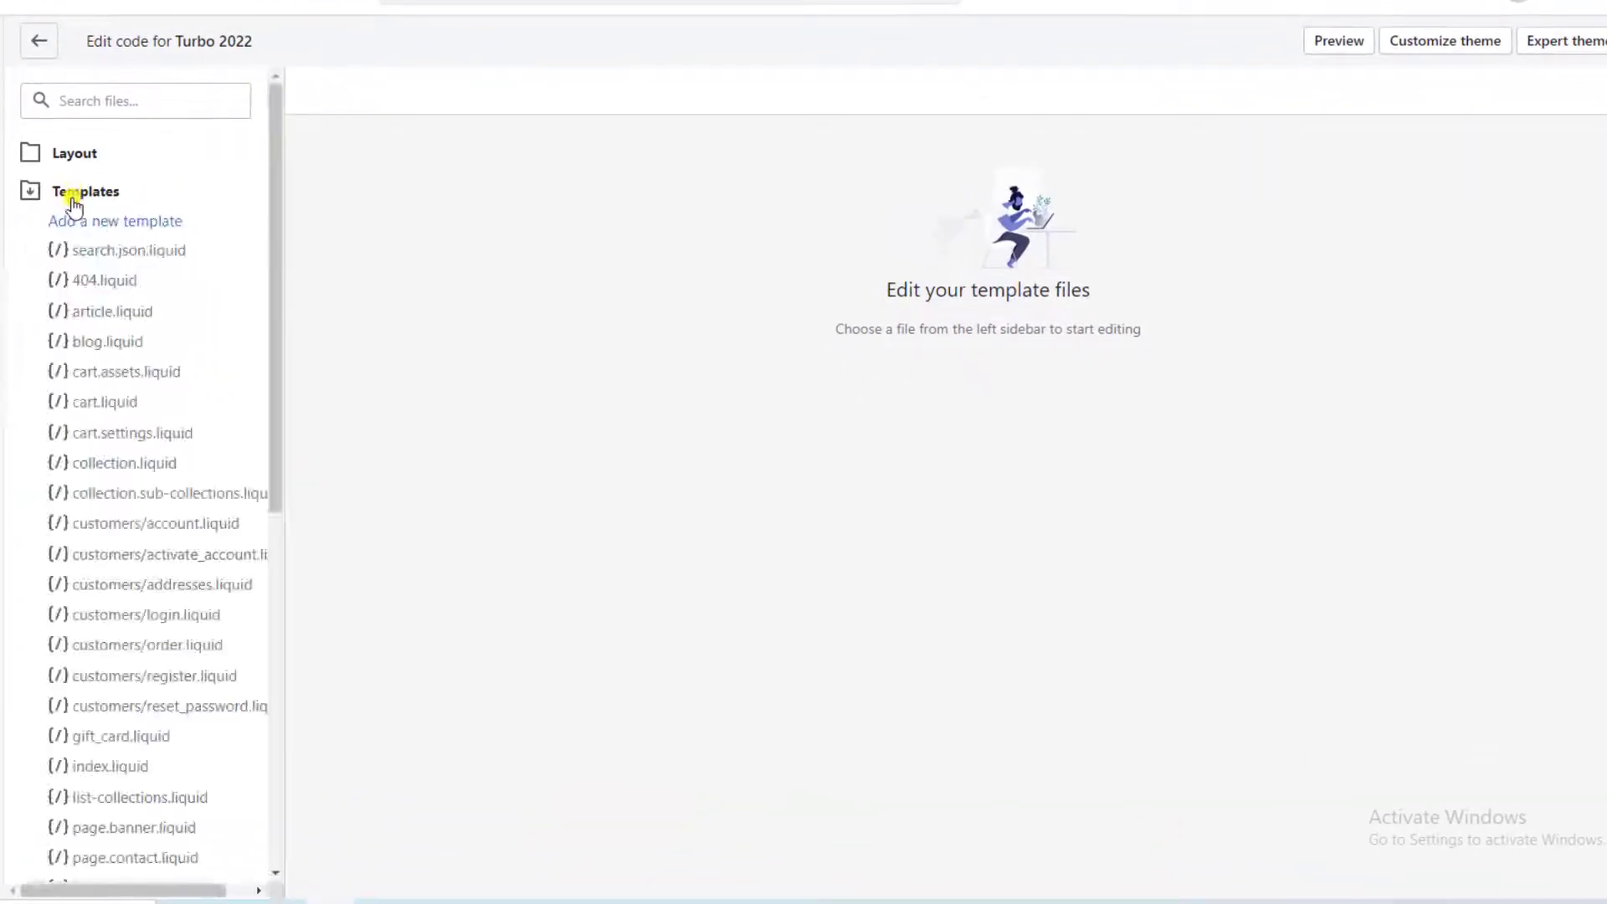
scroll(143, 434, down, 2)
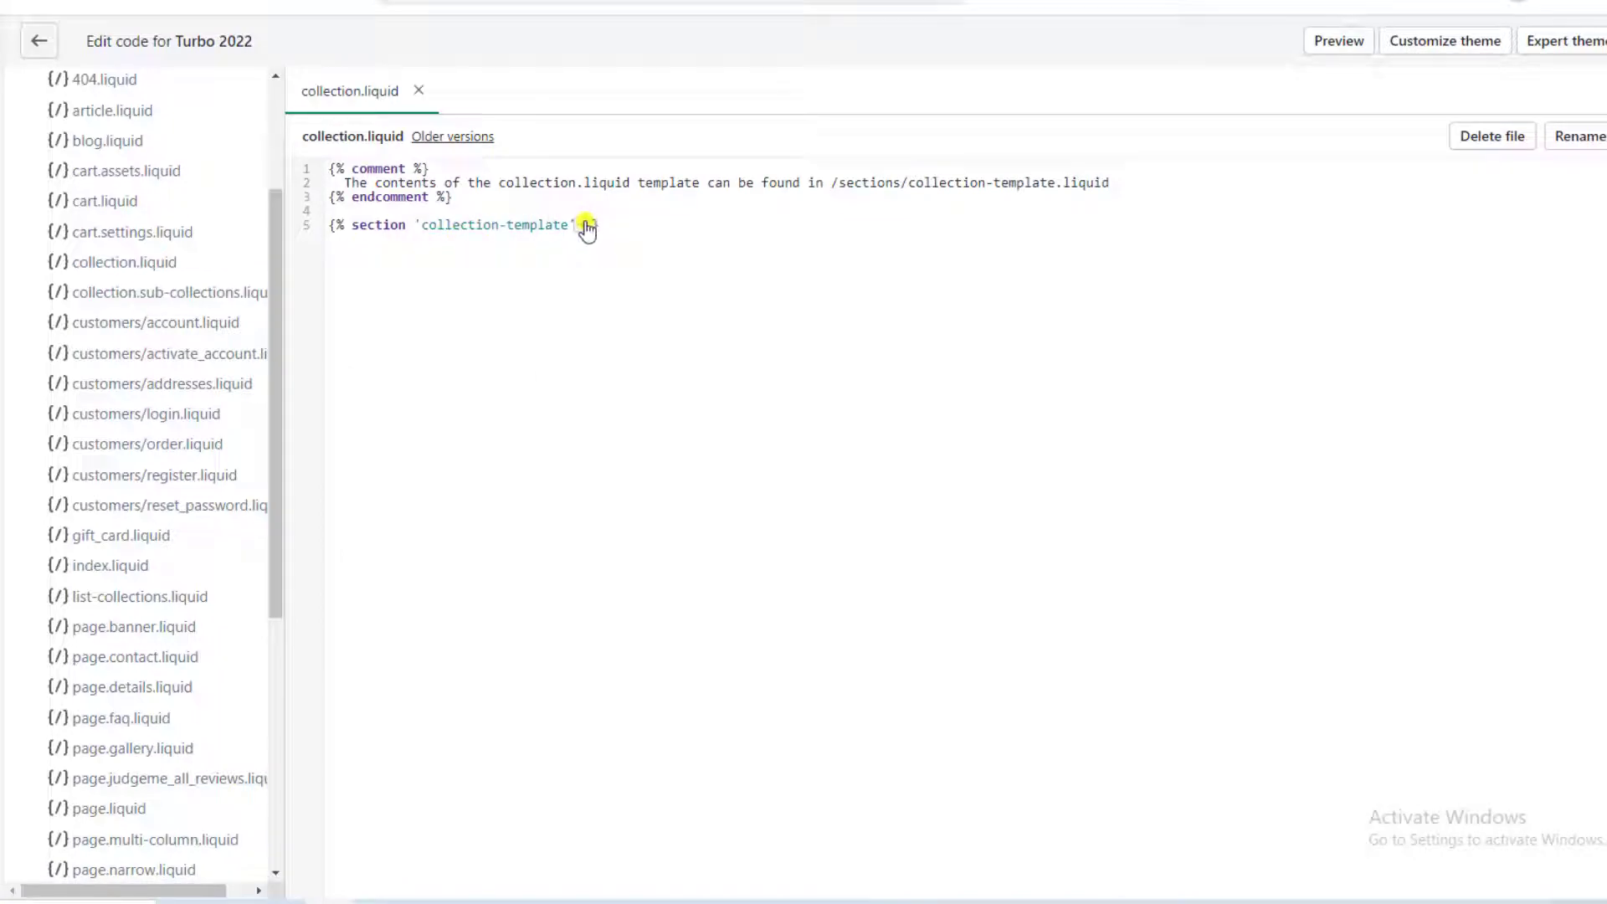
- Follow collection.liquid's includes through collection-template and product-loop to product-thumbnail.liquid
click(588, 228)
scroll(733, 412, down, 1)
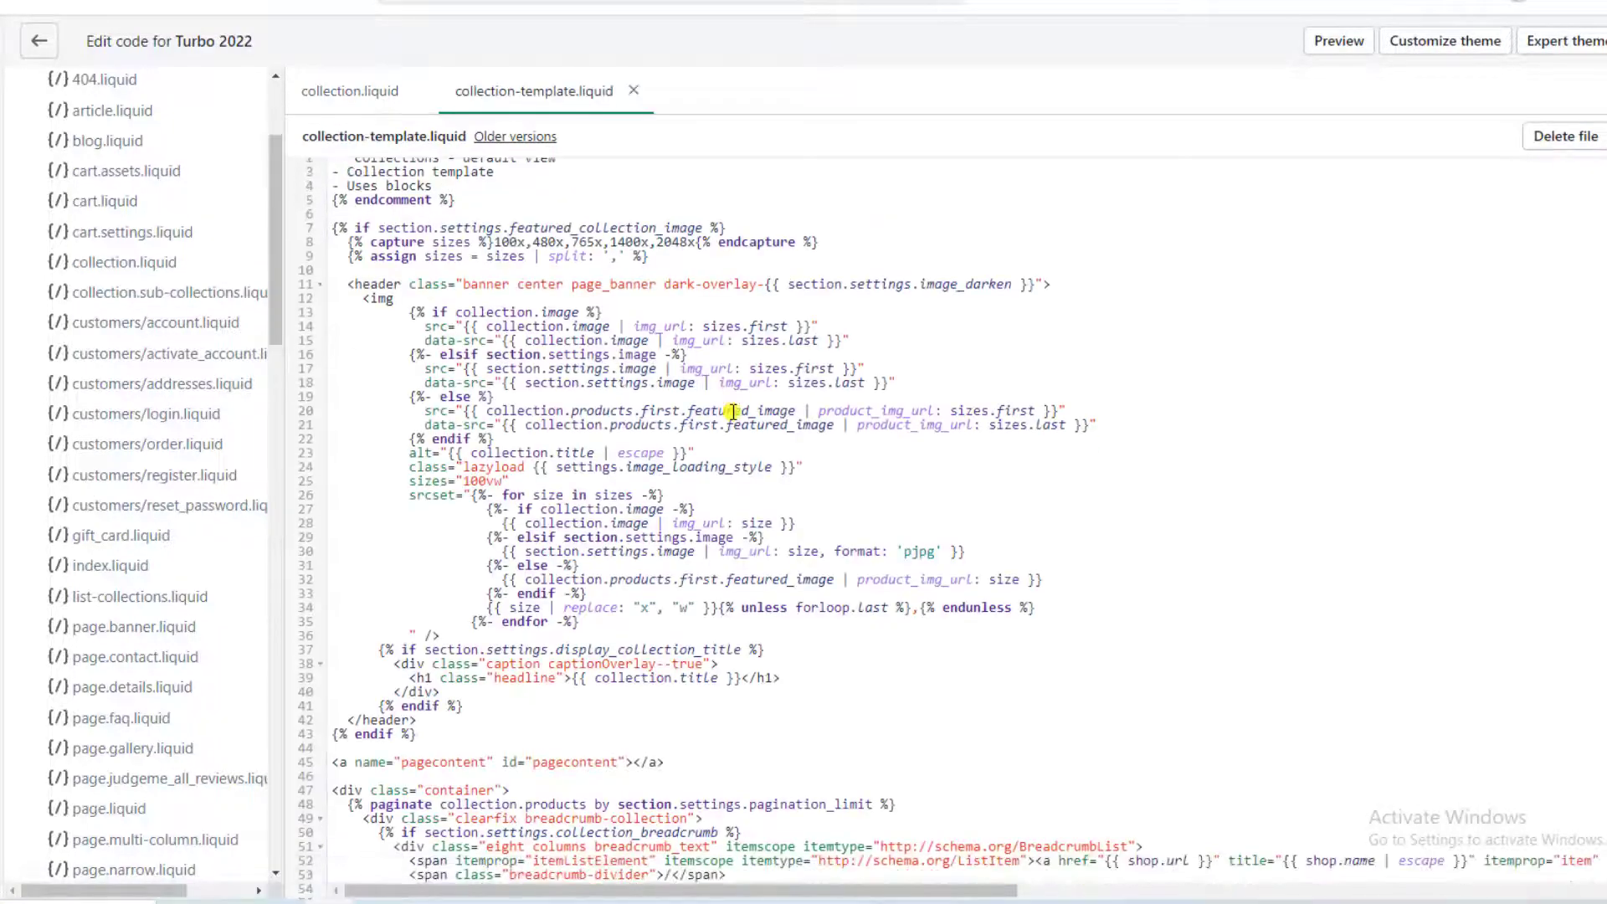
scroll(733, 412, down, 20)
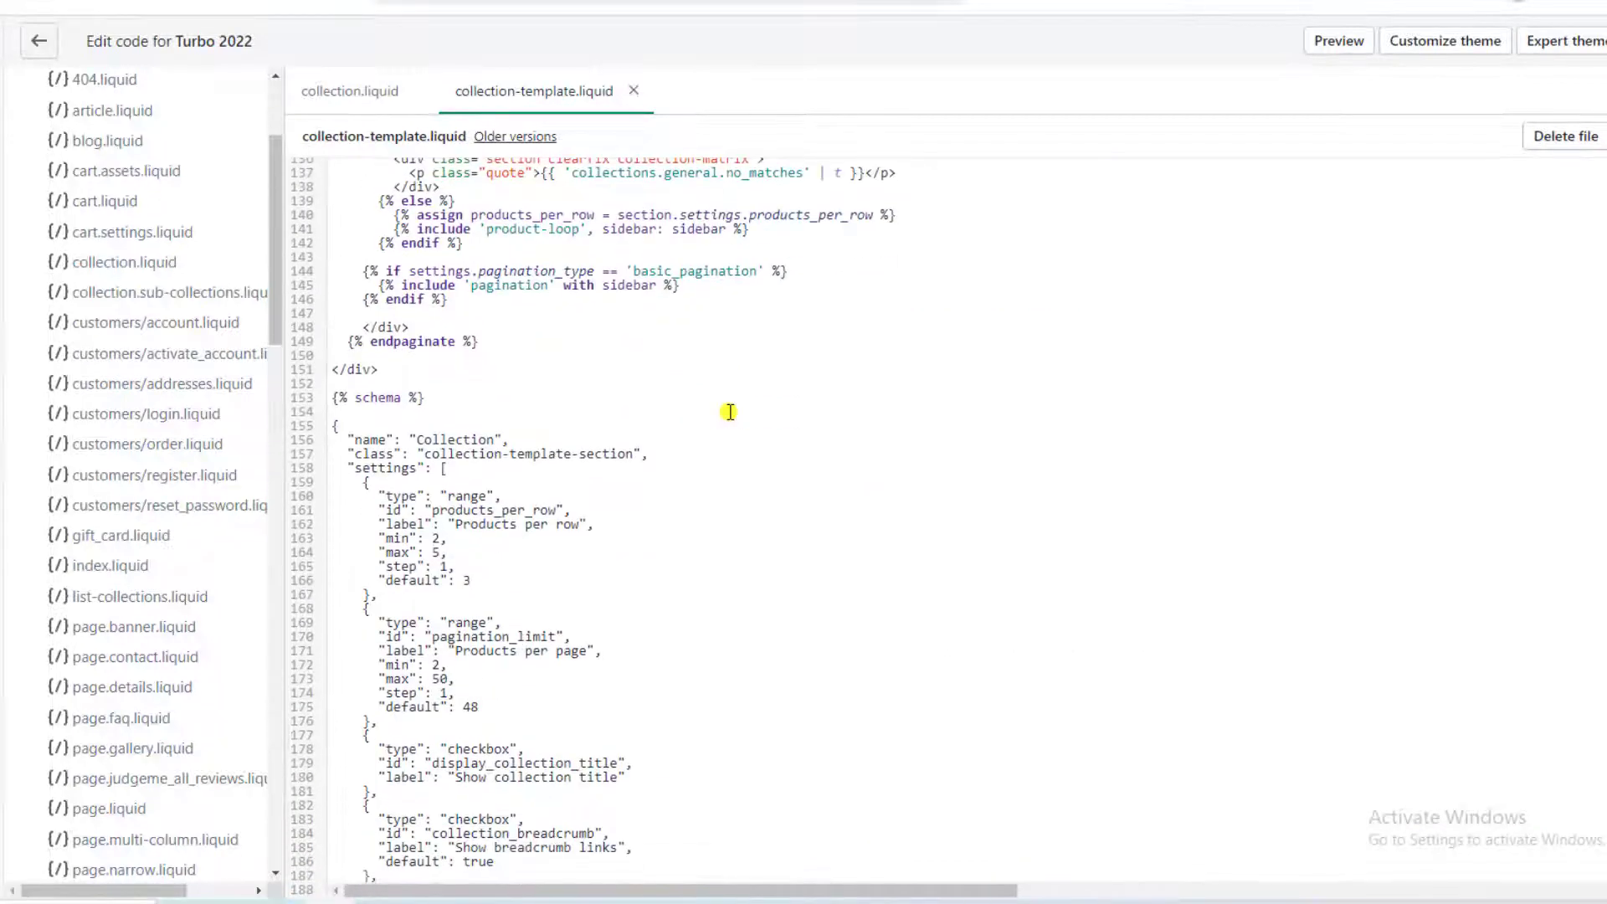
scroll(730, 412, down, 1)
scroll(730, 412, up, 4)
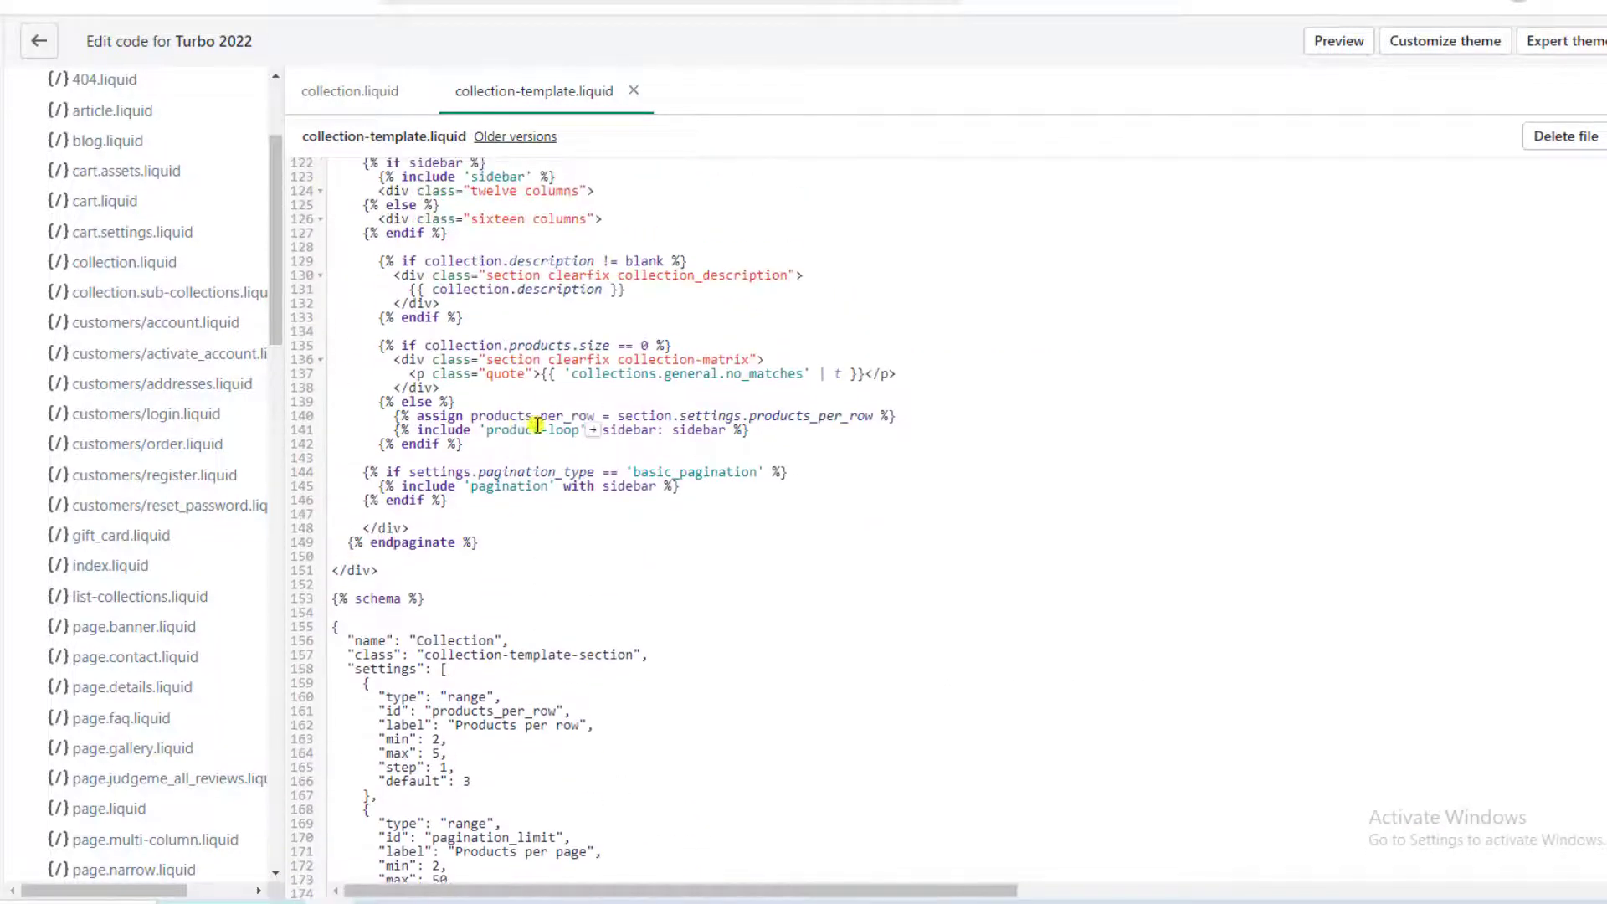
click(592, 432)
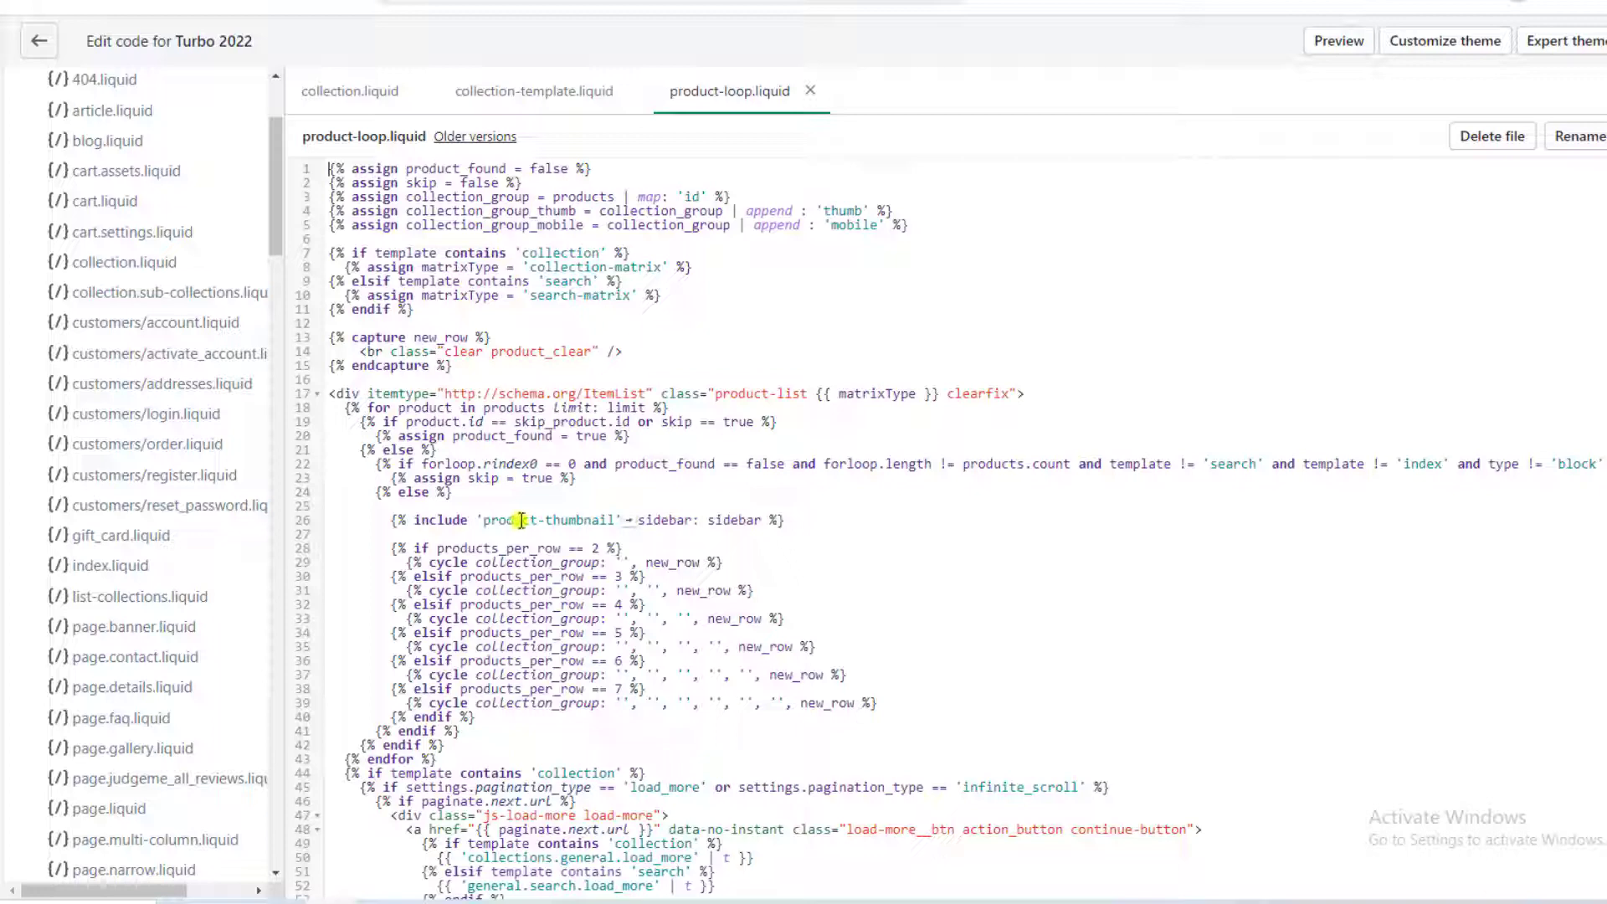
click(630, 526)
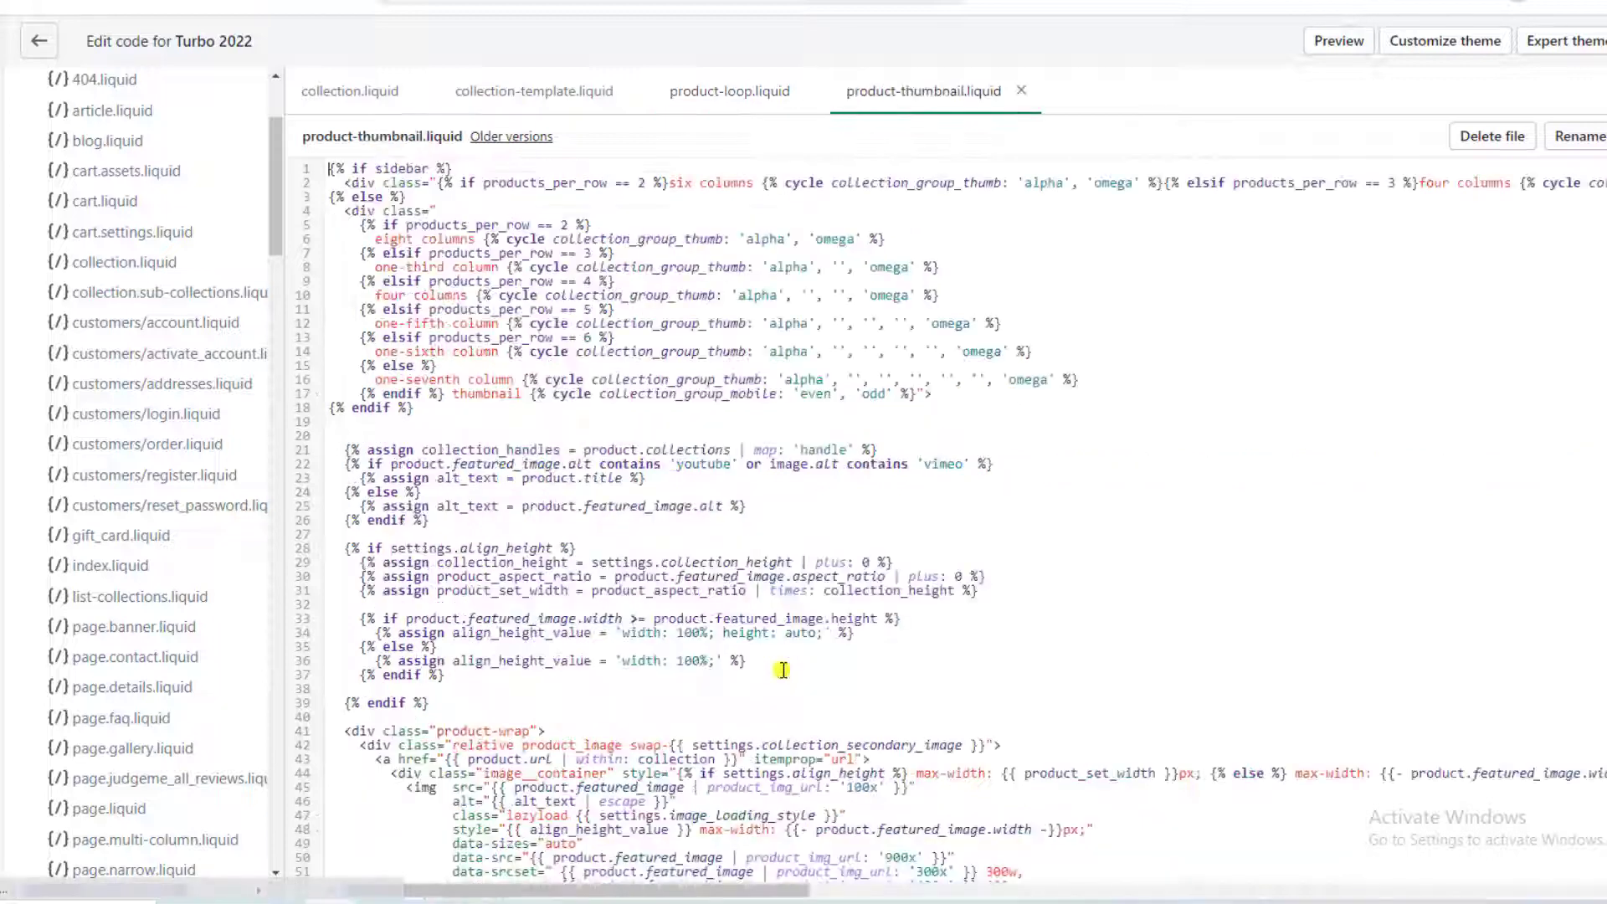
scroll(679, 598, down, 6)
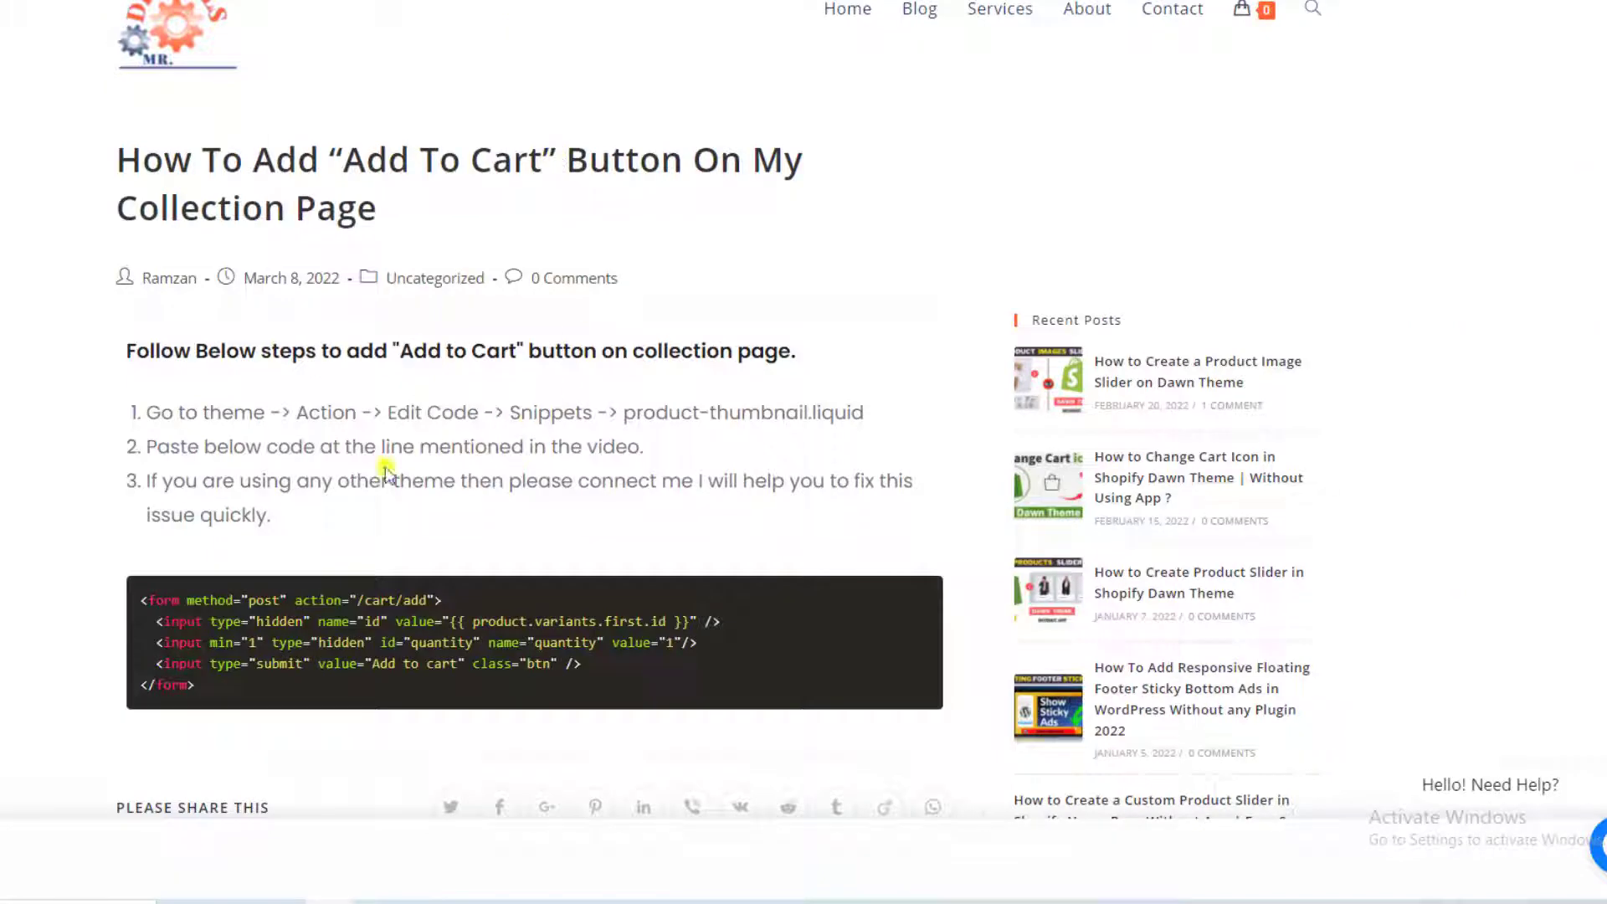
scroll(349, 485, down, 1)
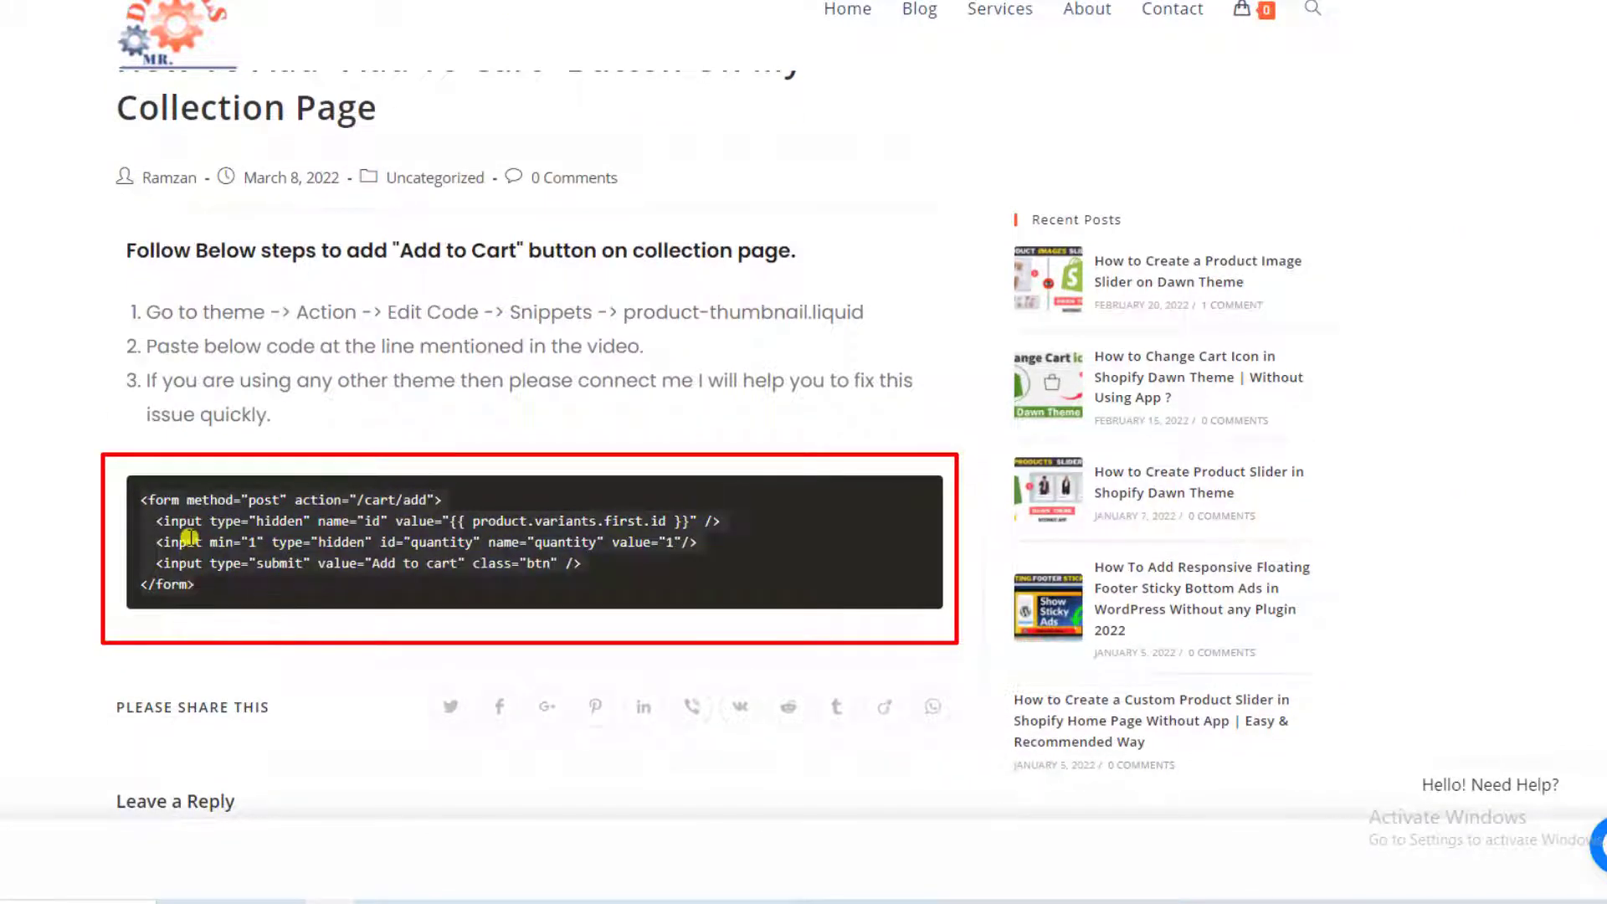
- Paste the blog's Add to Cart form code on a new line after line 73 of product-thumbnail.liquid
right_click(190, 536)
click(226, 550)
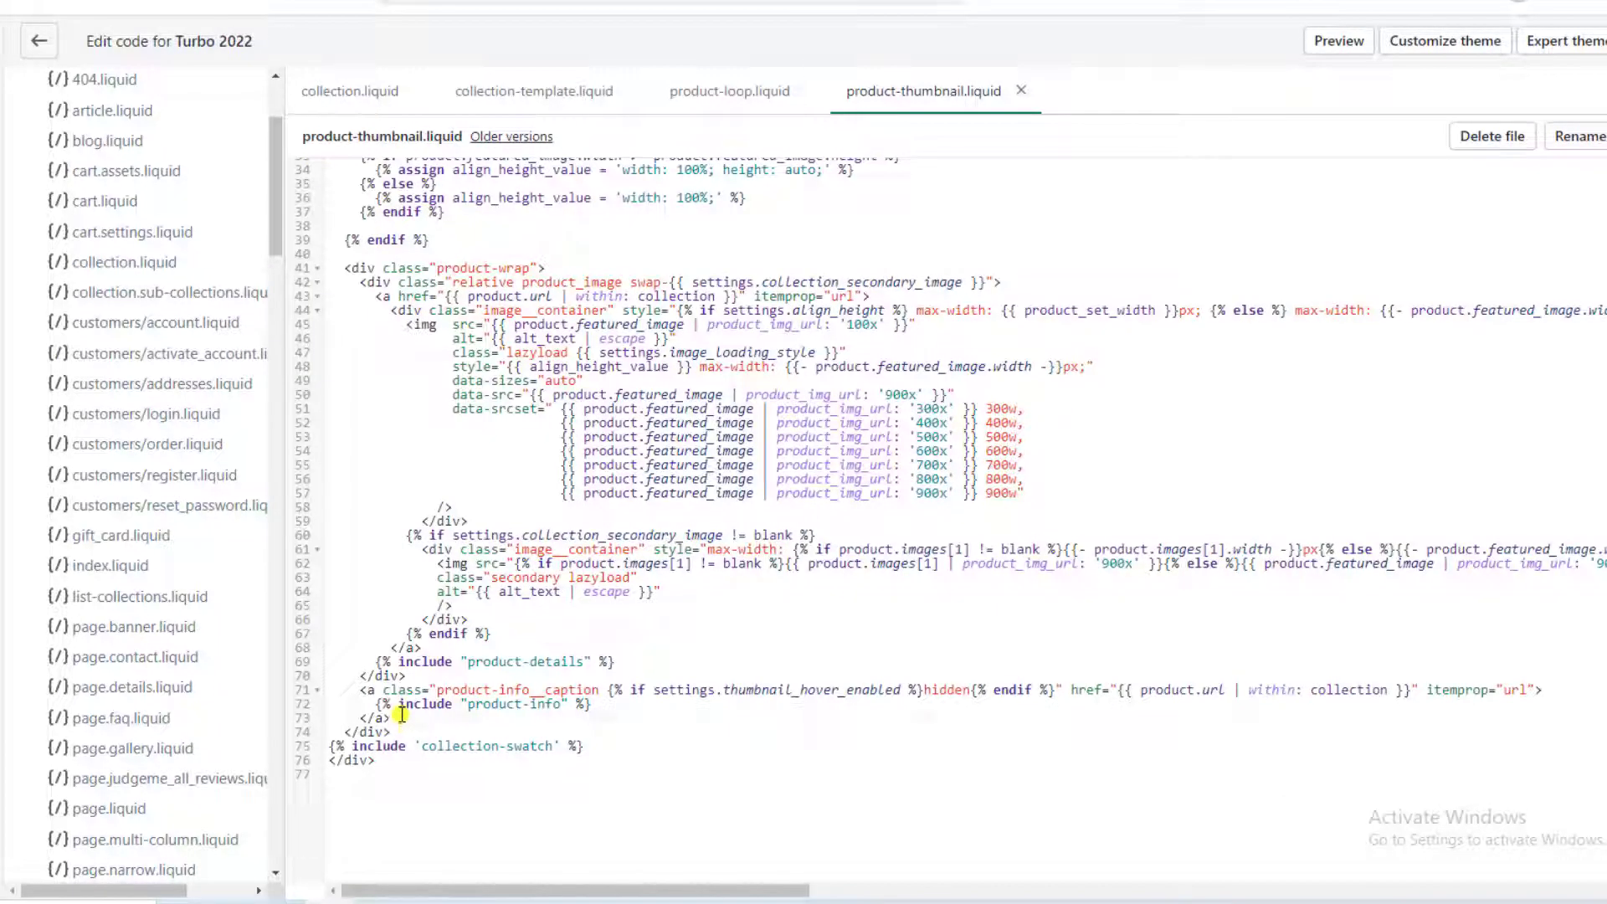
drag(392, 718, 362, 690)
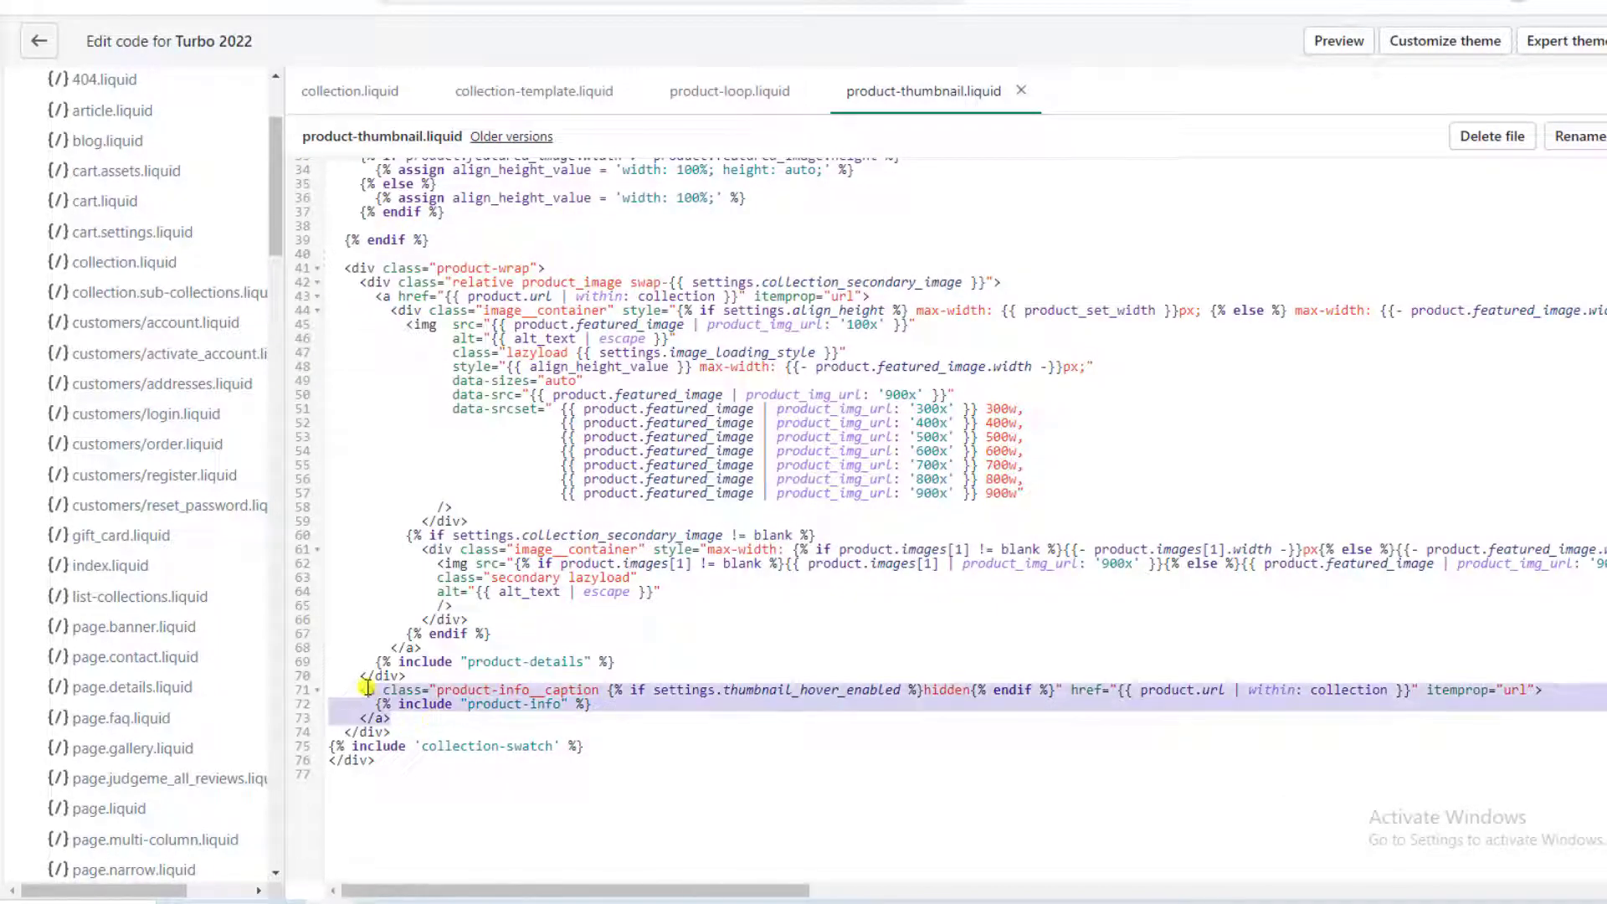
click(408, 718)
key(Return)
key(Return)
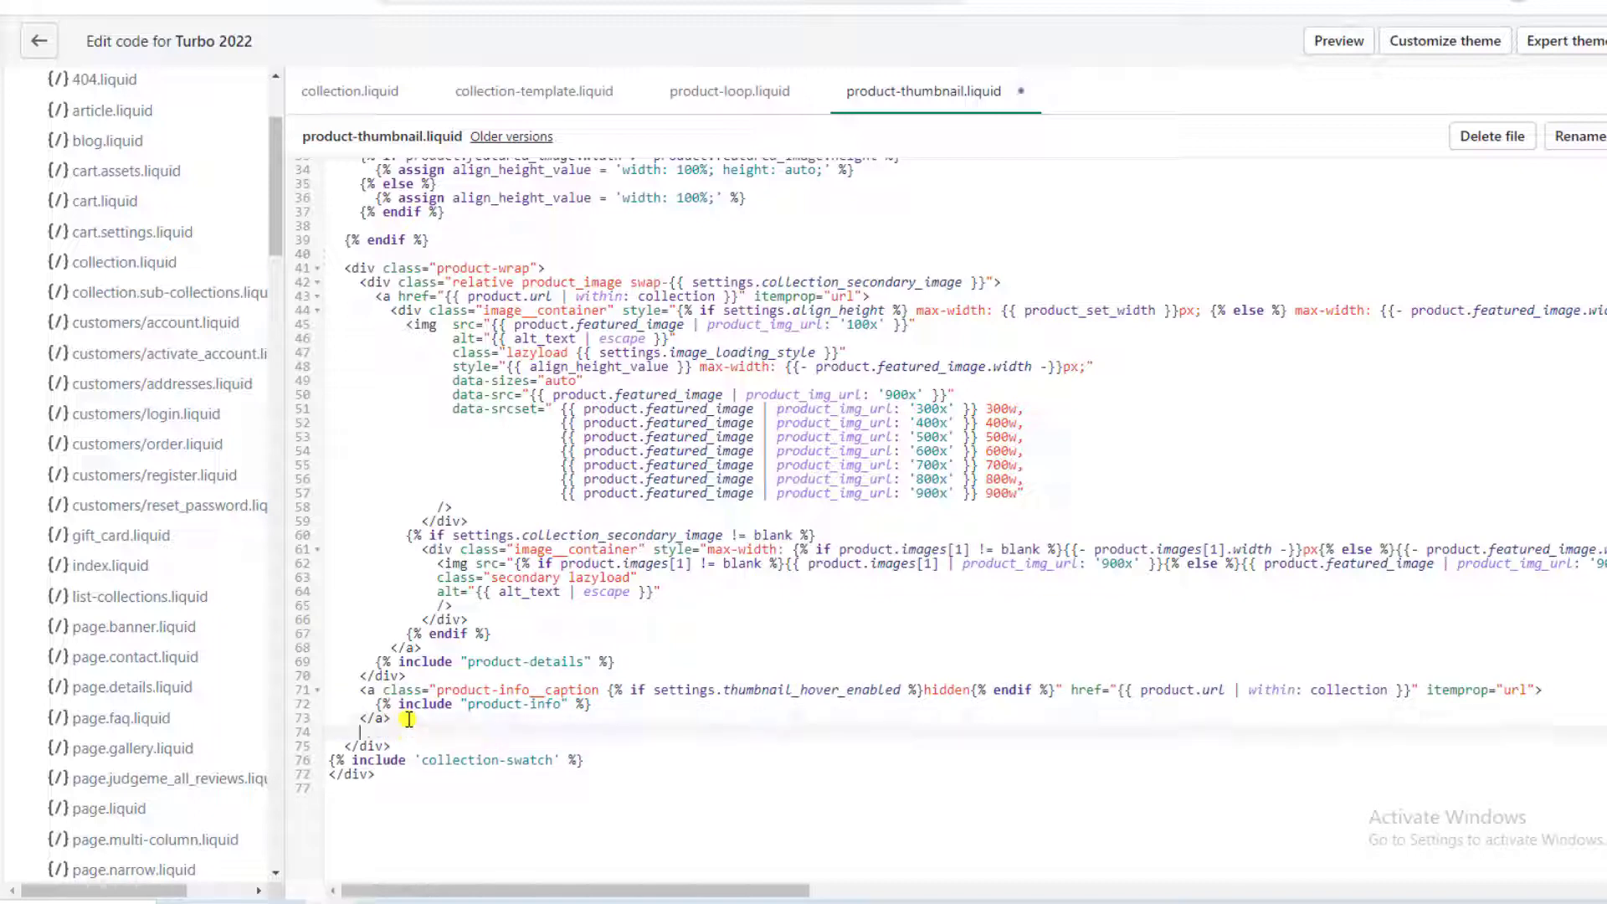
text(<form method="post" action="/cart/add"> <input type="hidden" name="id" value="{{ product.variants.first.id }}" /> <input min="1" type="hidden" id="quantity" name="quantity" value="1"/> <input type="submit" value="Add to cart" class="btn" /> </form>)
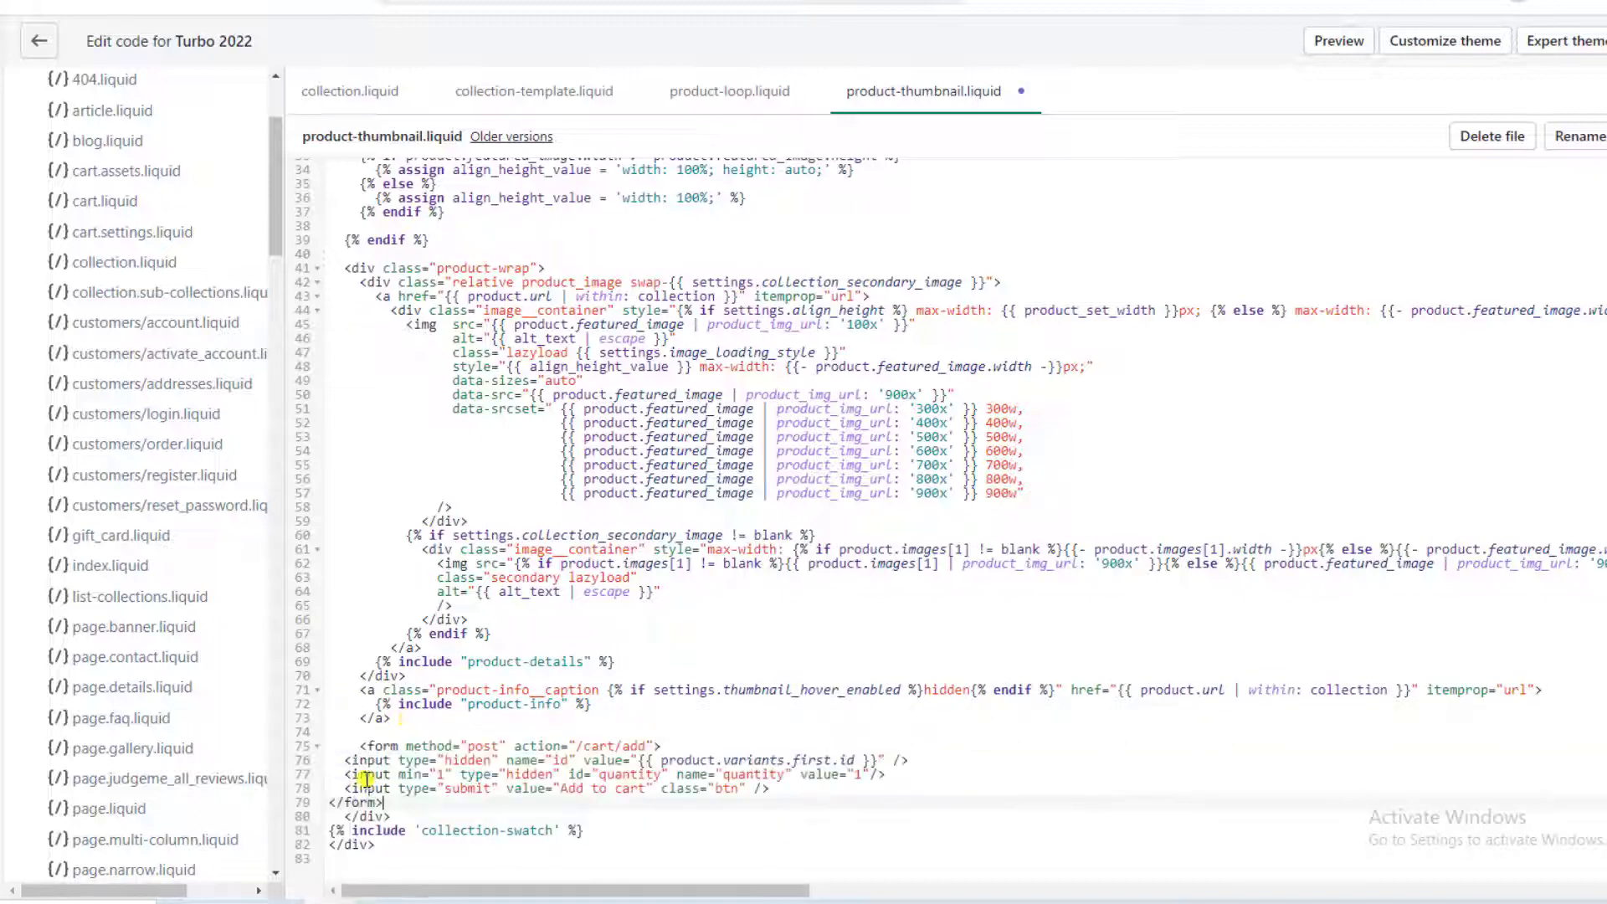
- Indent the pasted form lines two levels and save product-thumbnail.liquid
shift+click(344, 761)
key(Tab)
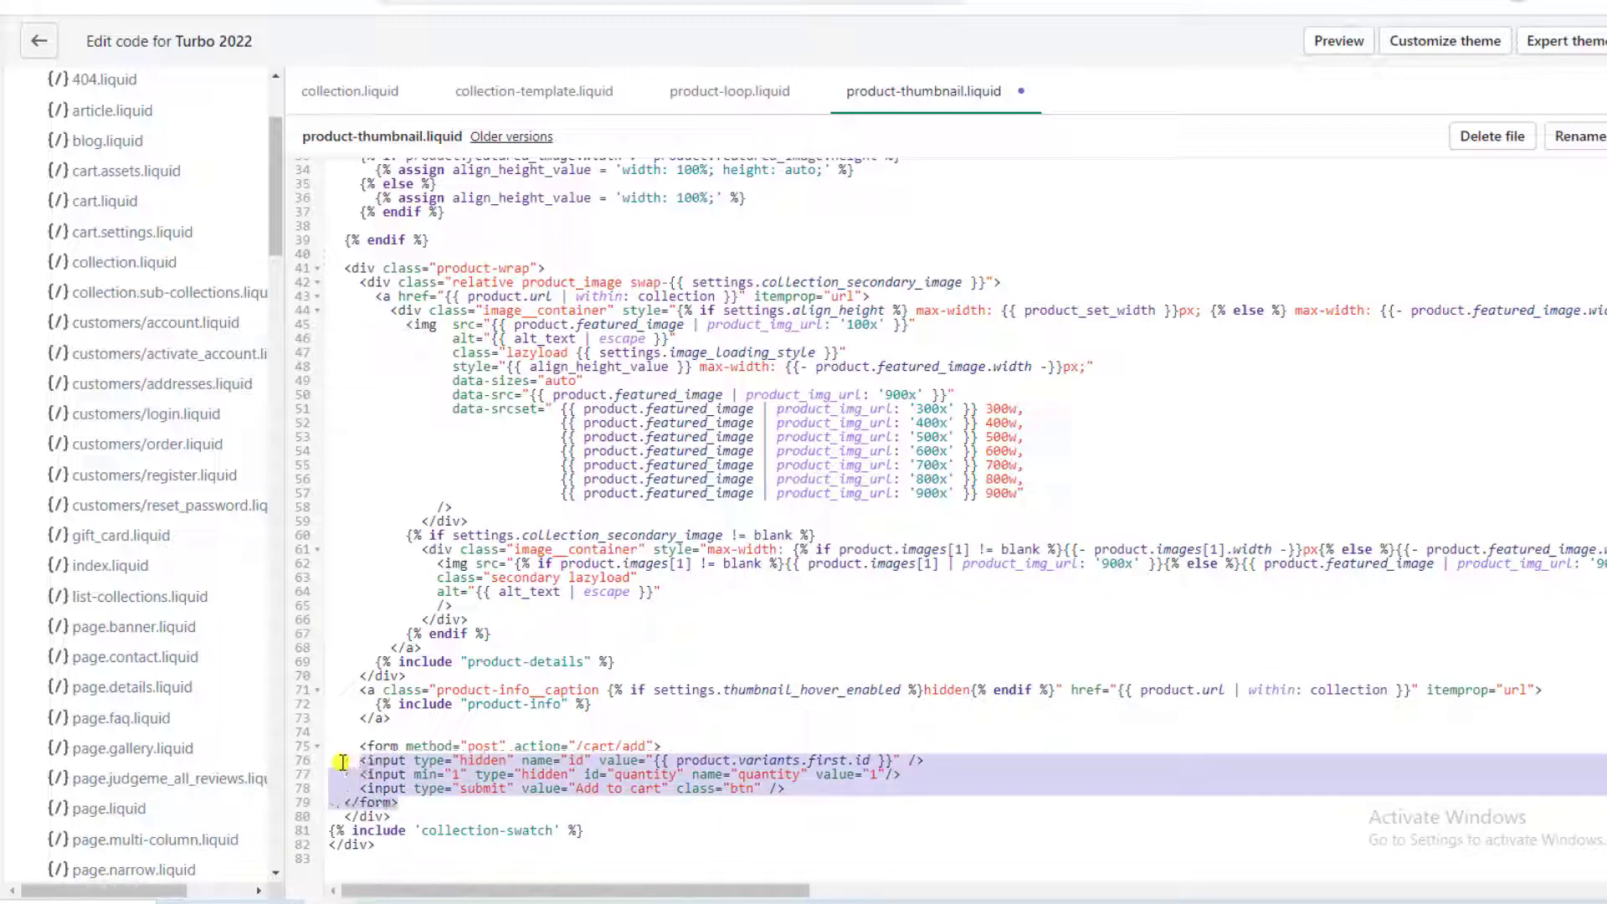
key(Tab)
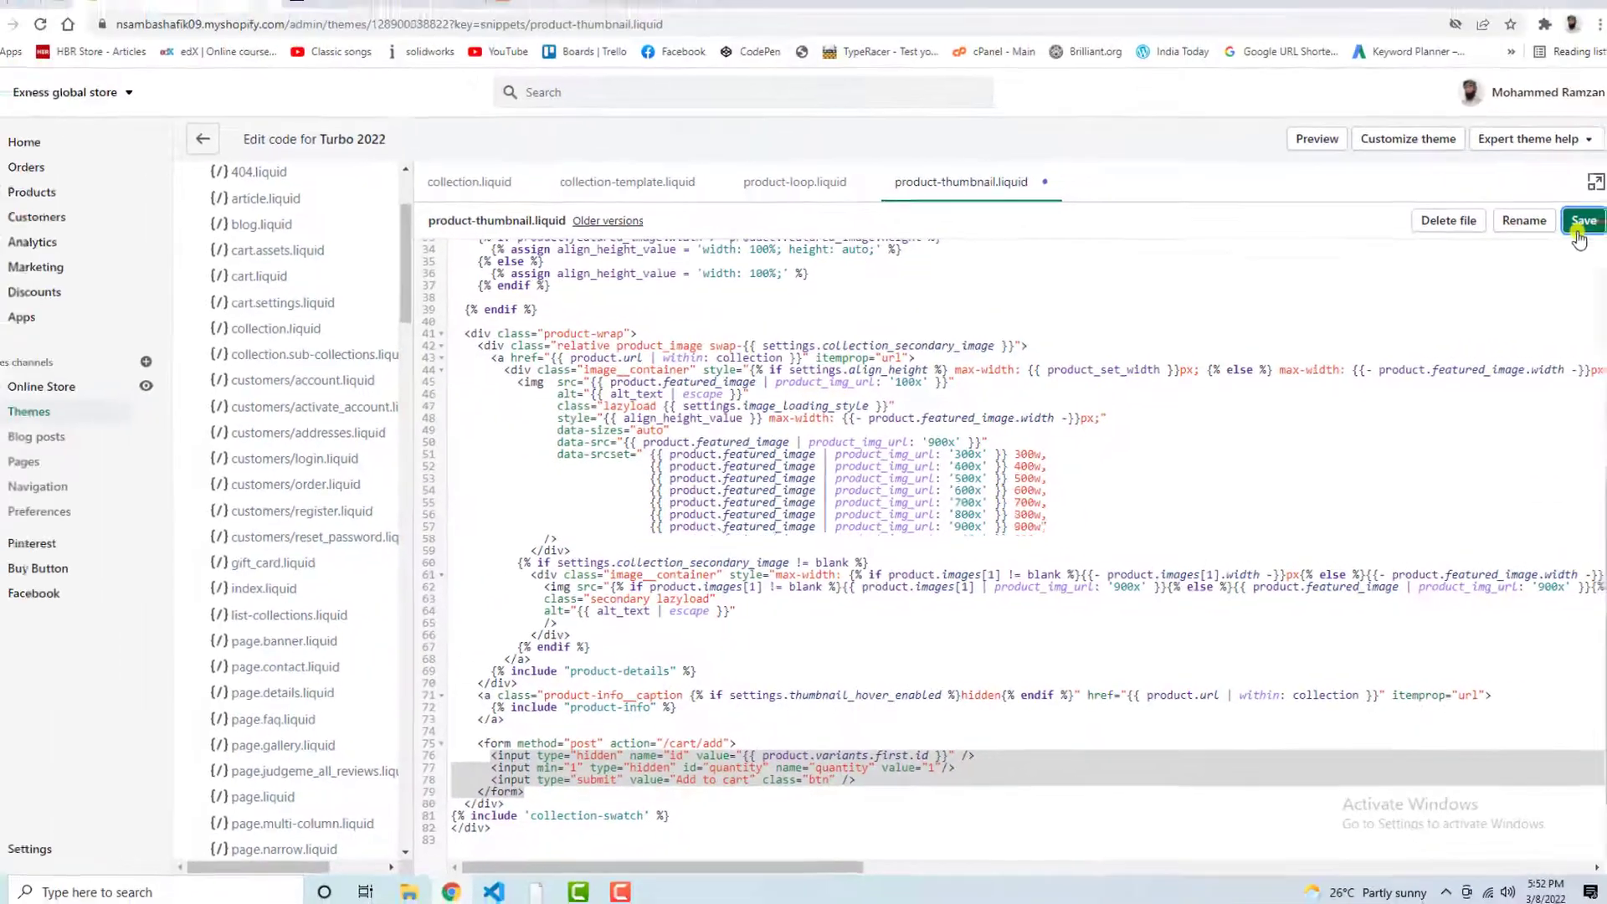
key(ctrl+s)
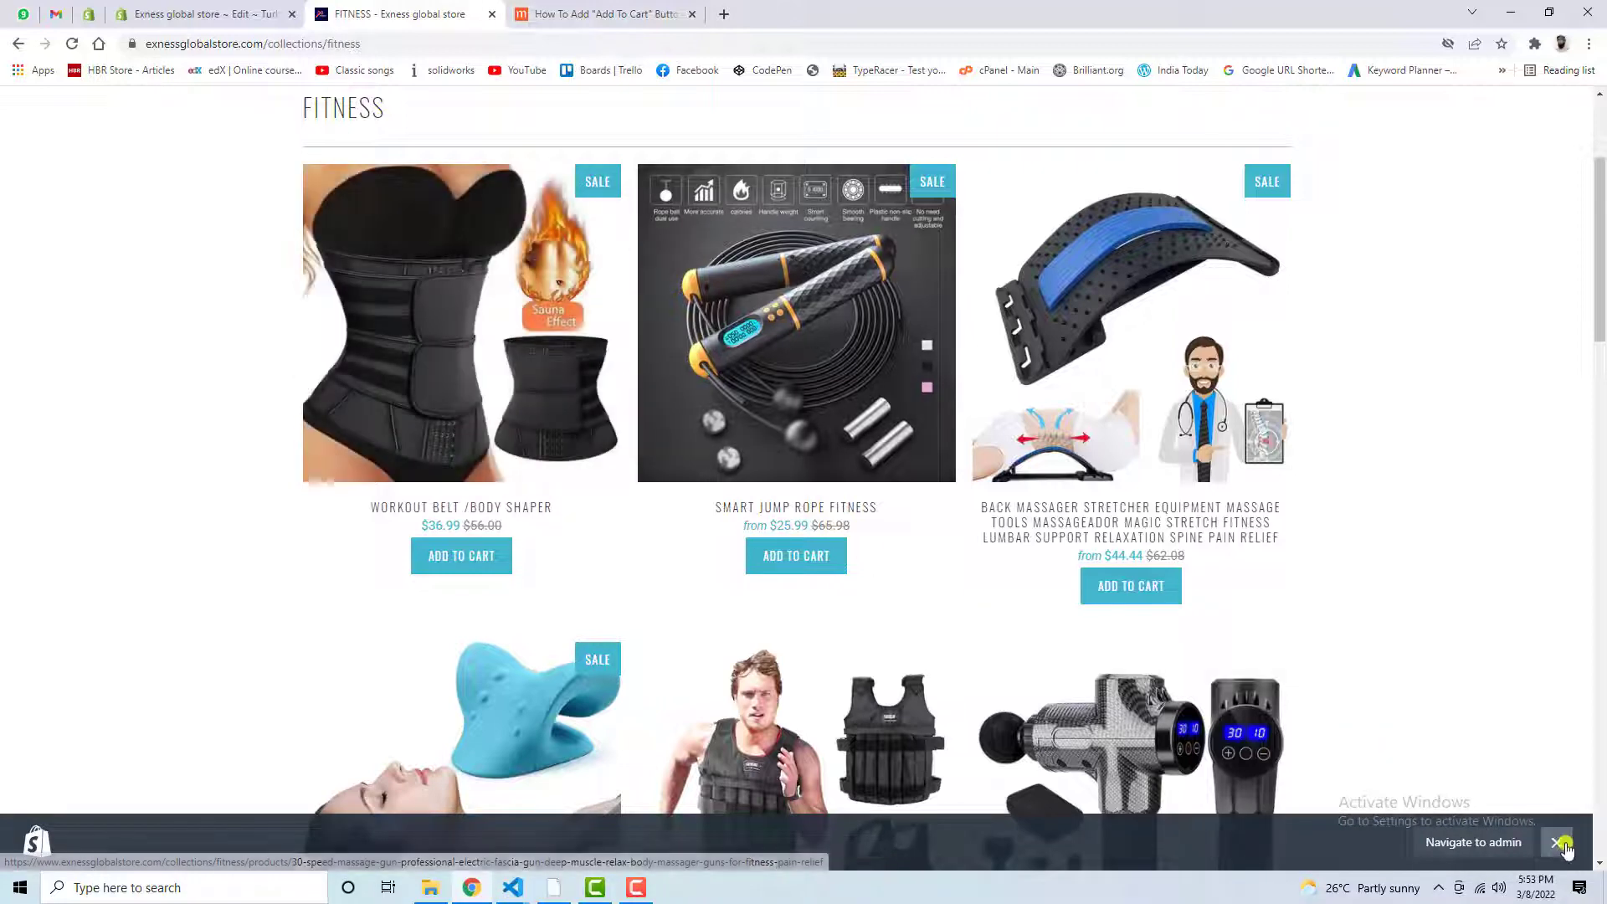
- Close the Navigate to admin bar and glance at the mrdigitals tutorial before returning to the Fitness collection
click(1557, 842)
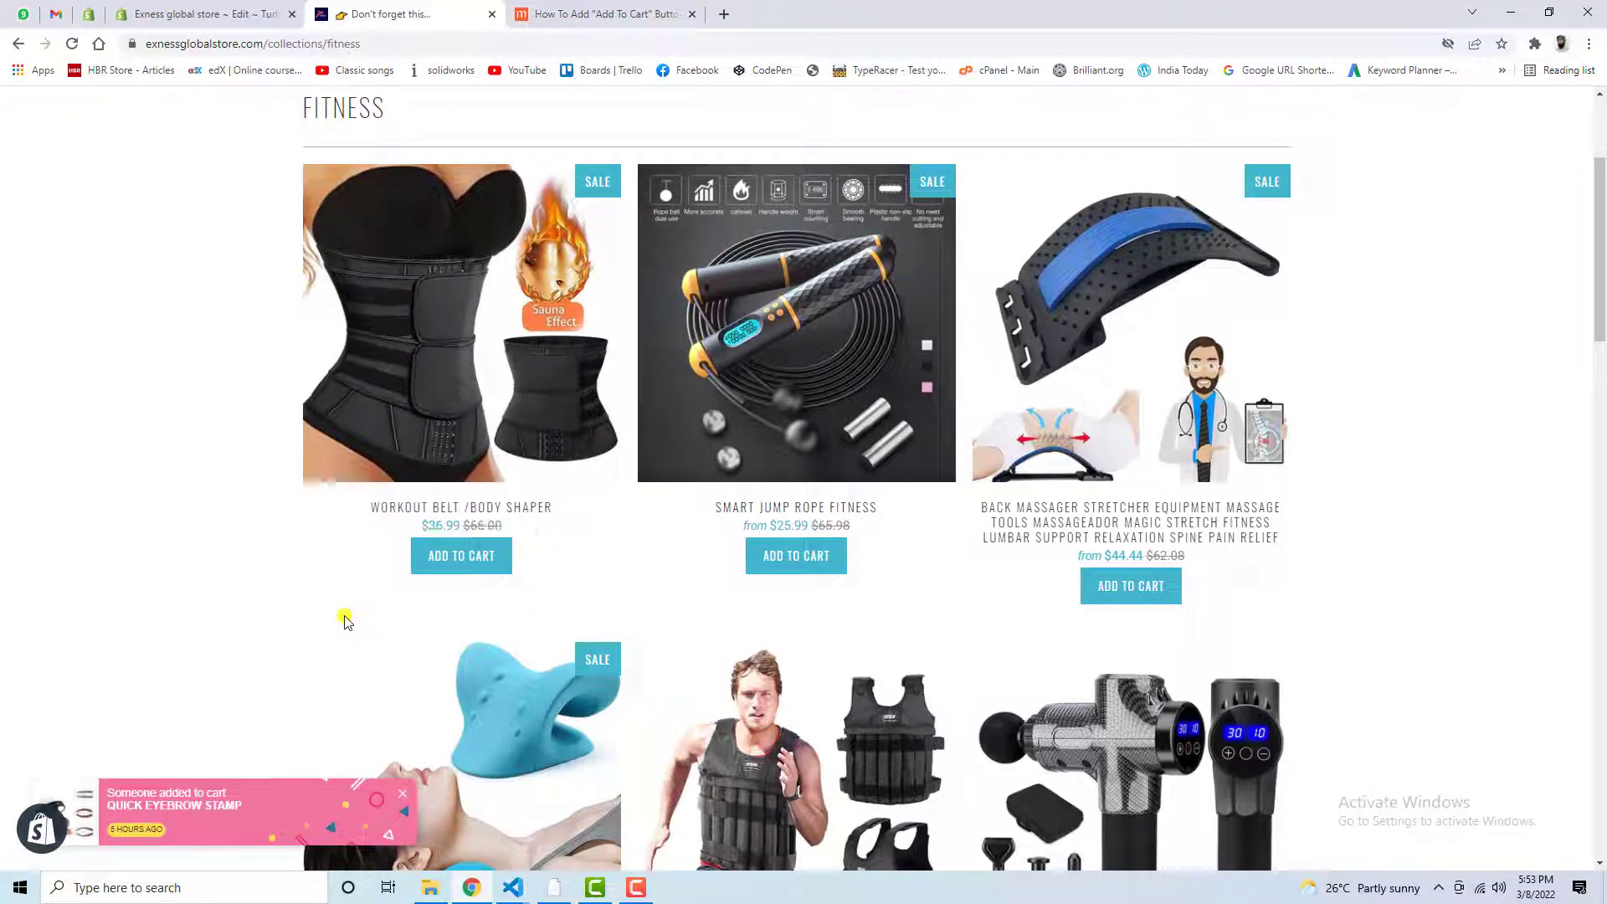
click(586, 13)
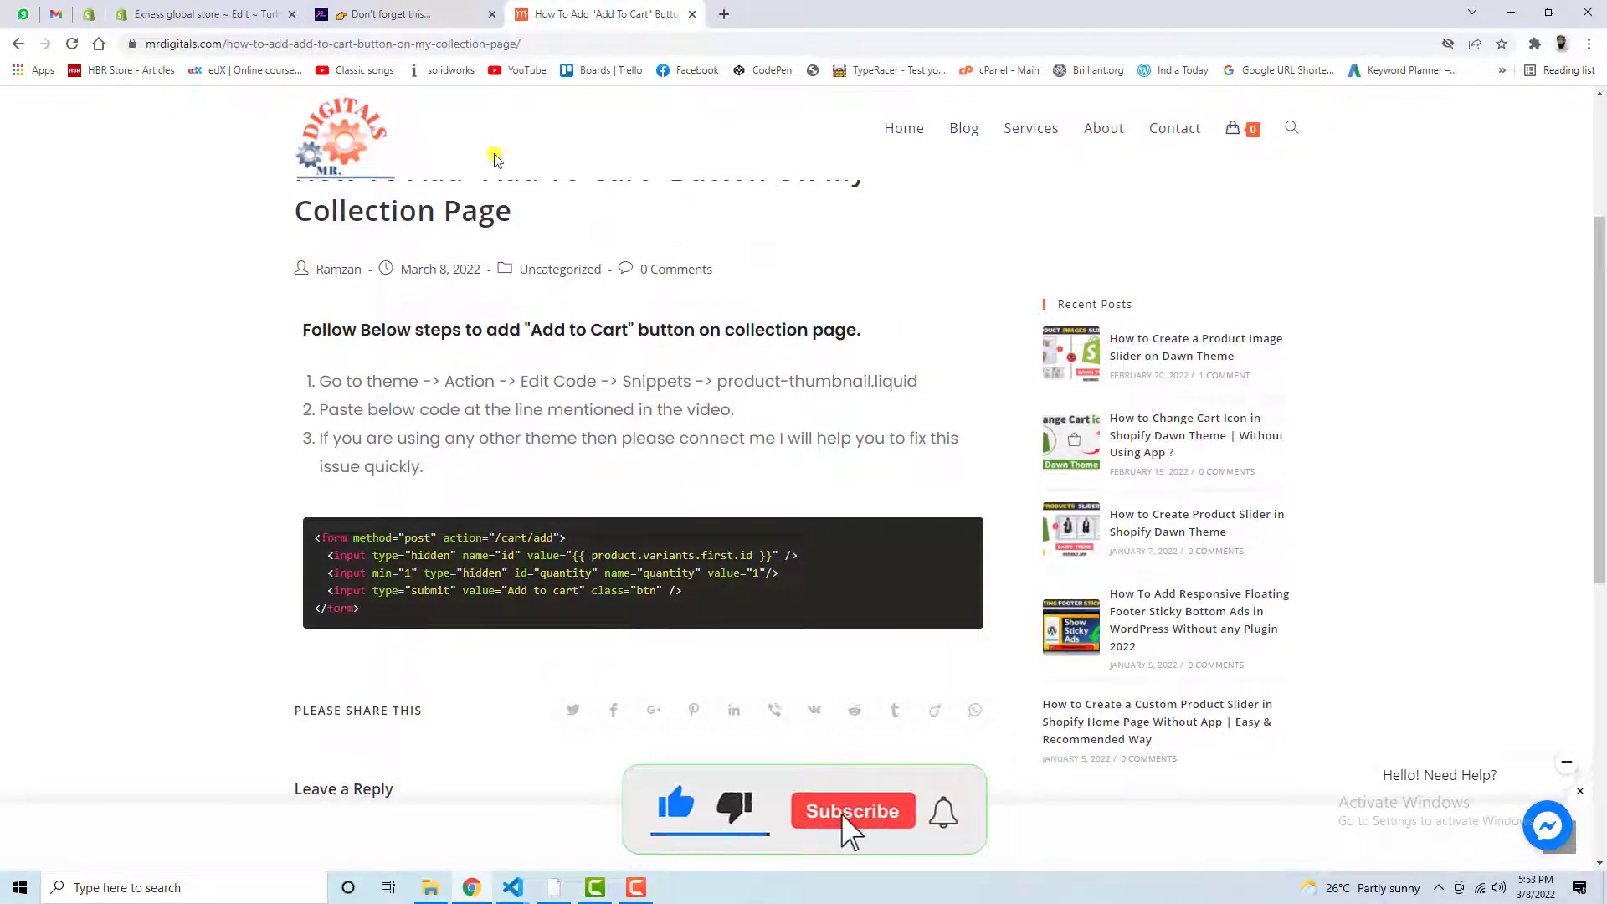
click(408, 15)
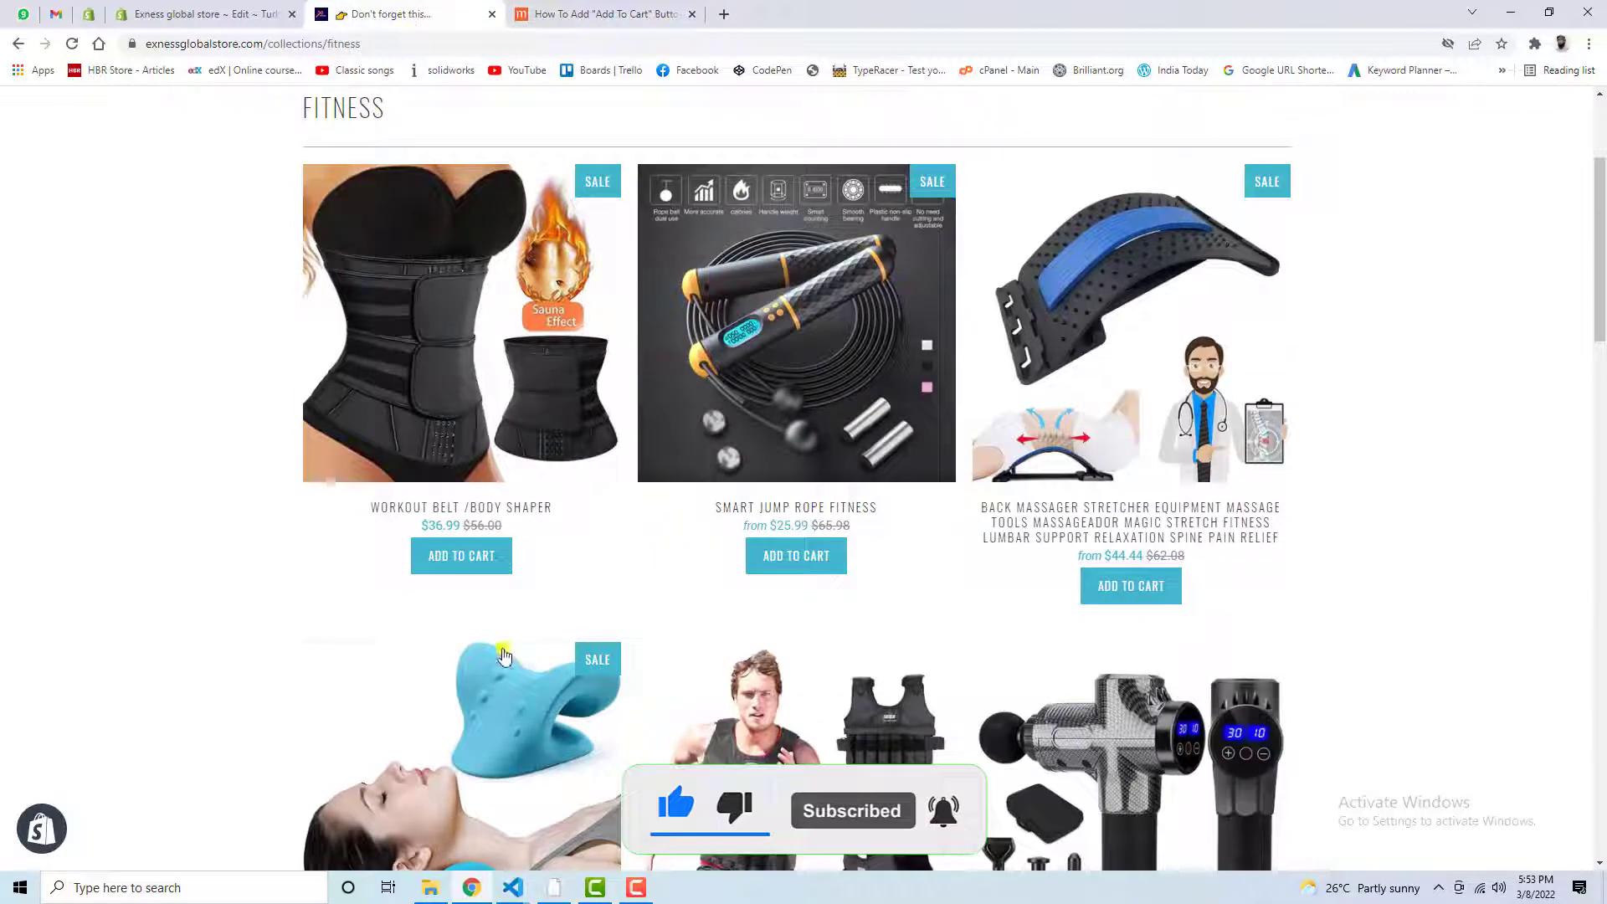
- Change the quantity input's type from hidden to number on line 77 and save the file
click(239, 14)
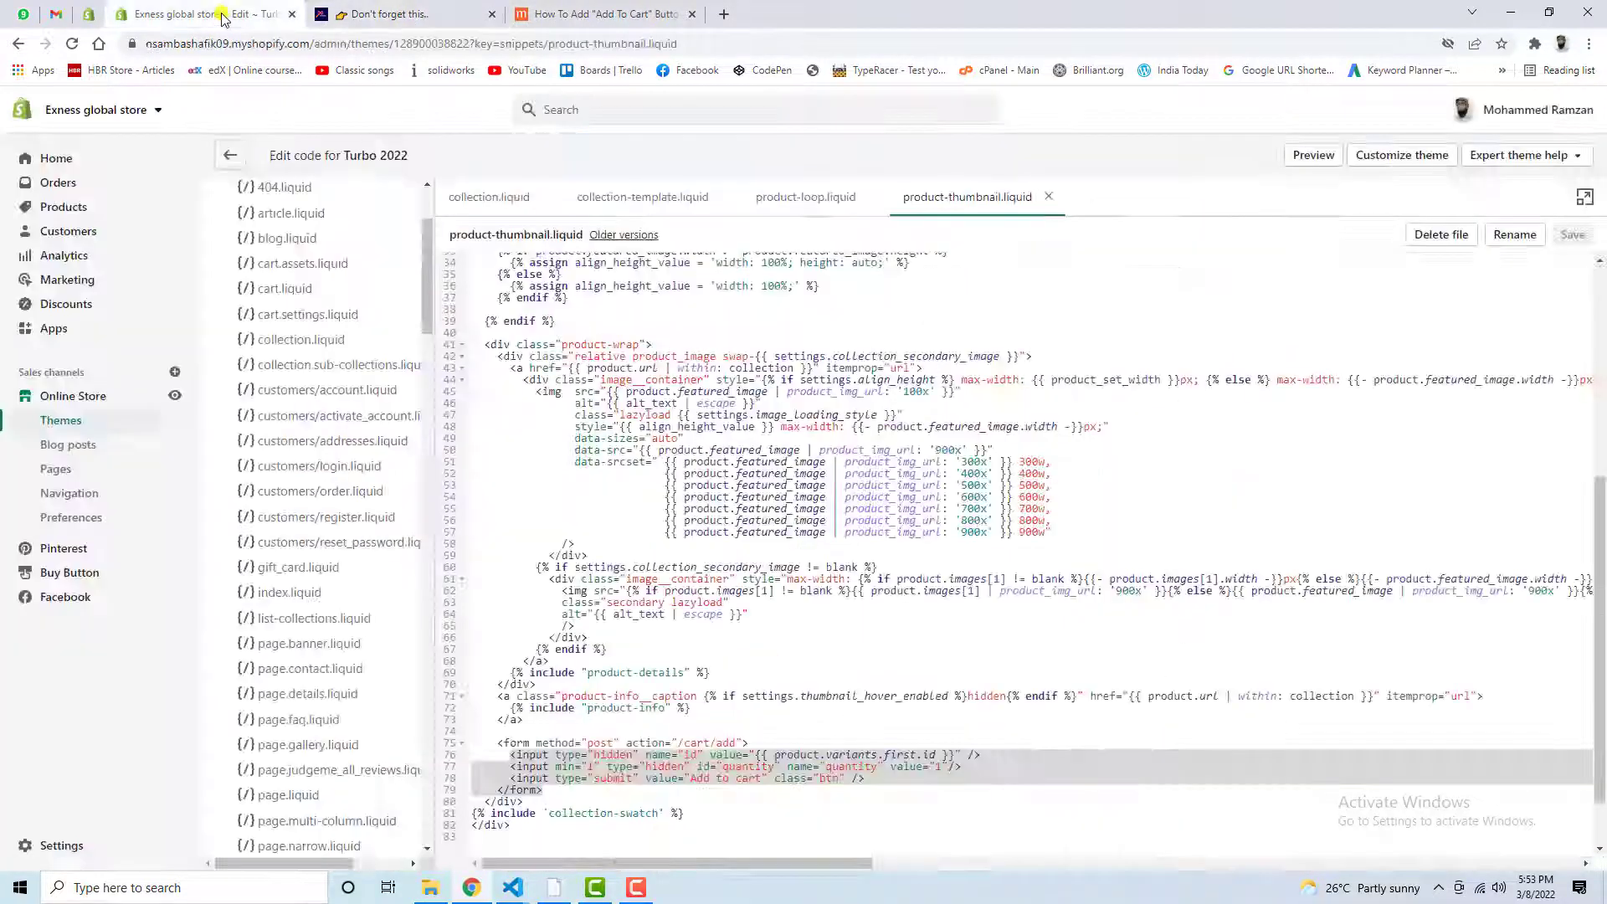
scroll(594, 719, down, 1)
click(600, 696)
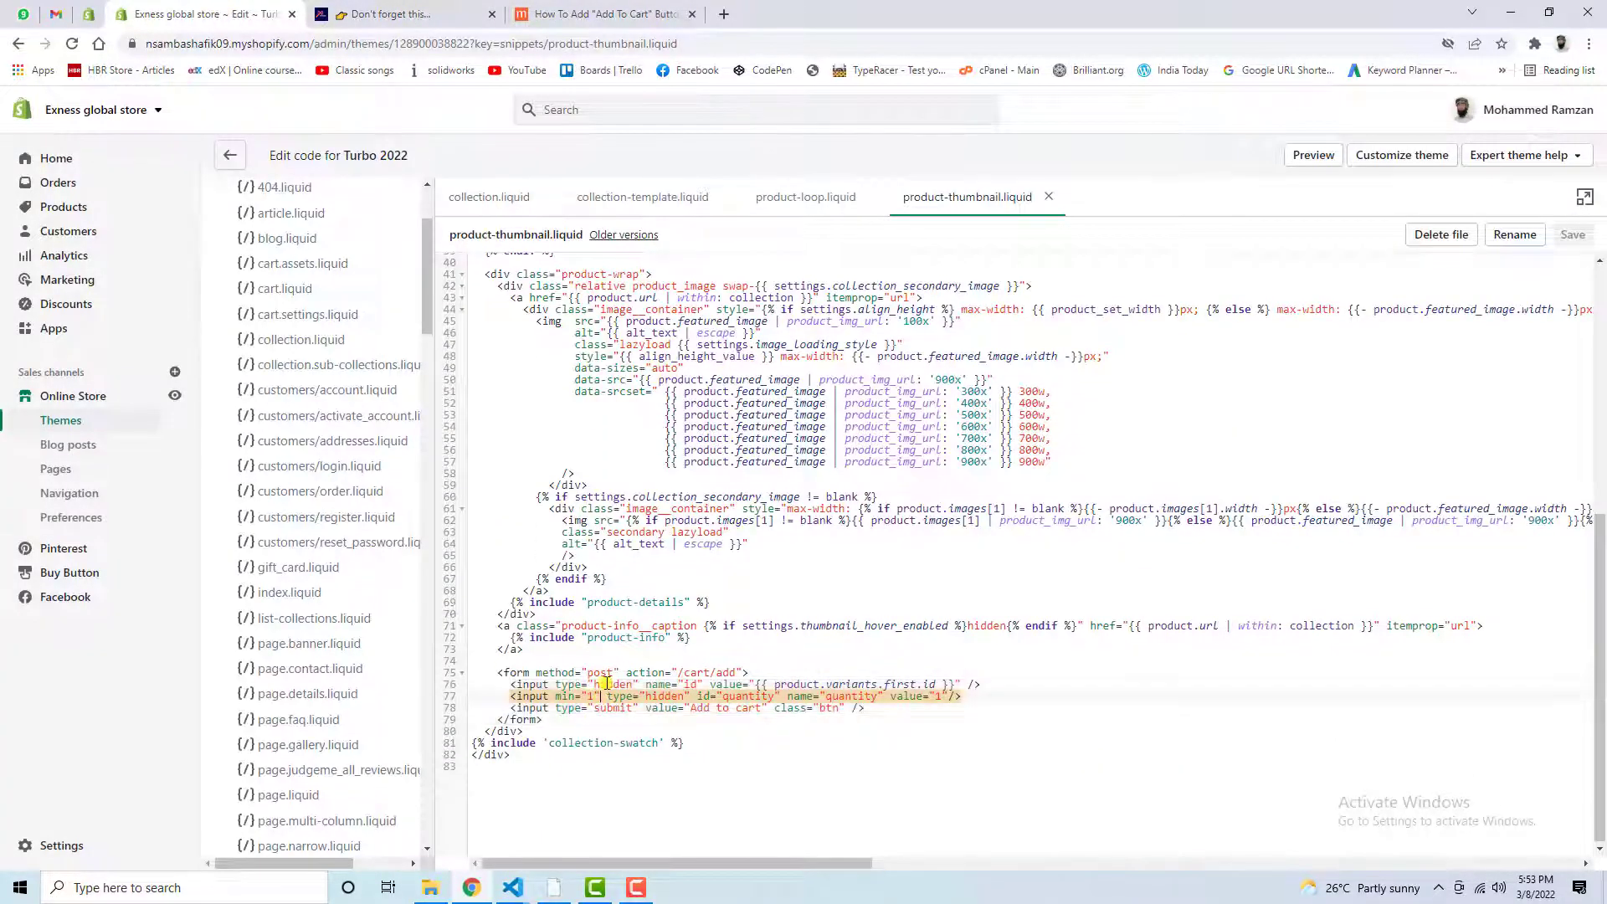
double_click(664, 696)
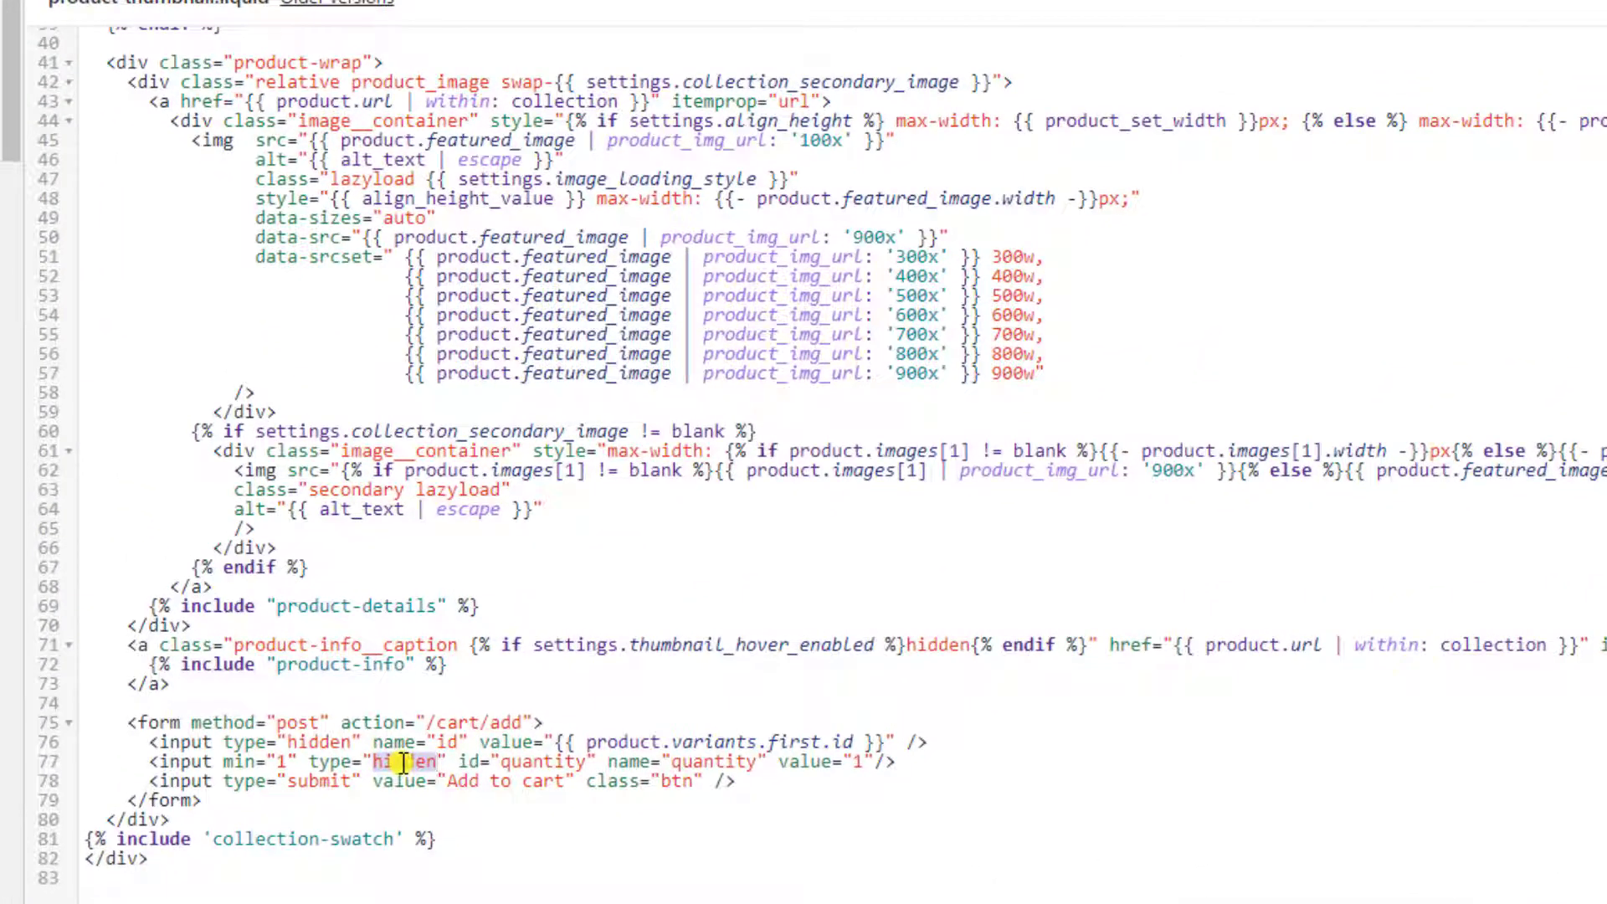
text(number)
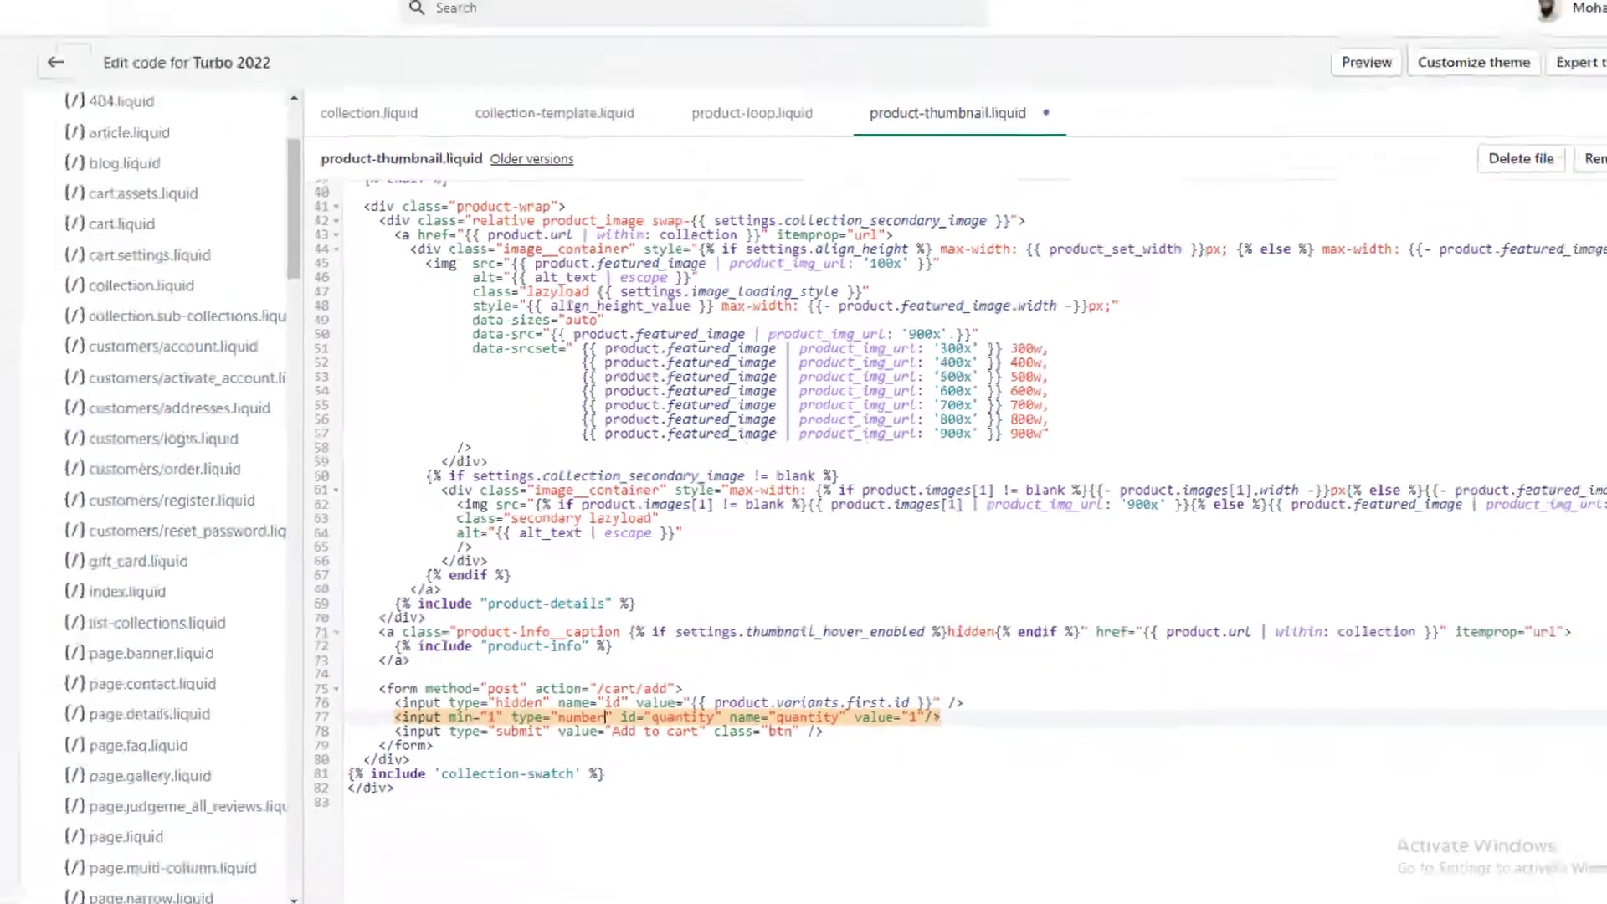
click(1572, 235)
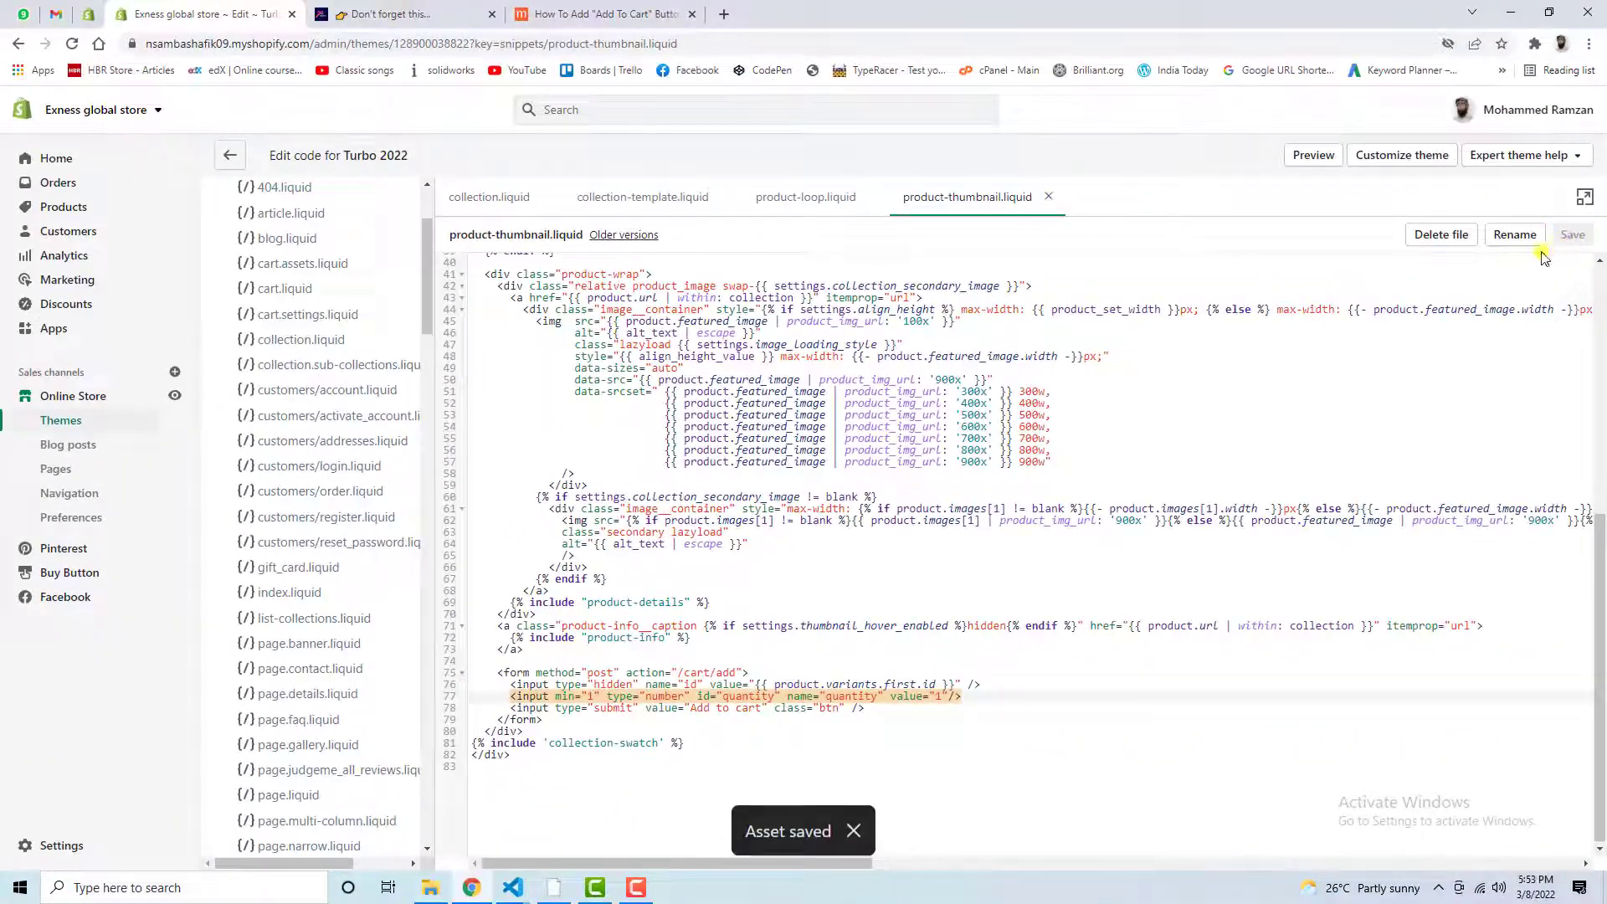
- Reload the Fitness collection, set the Workout Belt quantity to 4, and close the admin bar
click(406, 15)
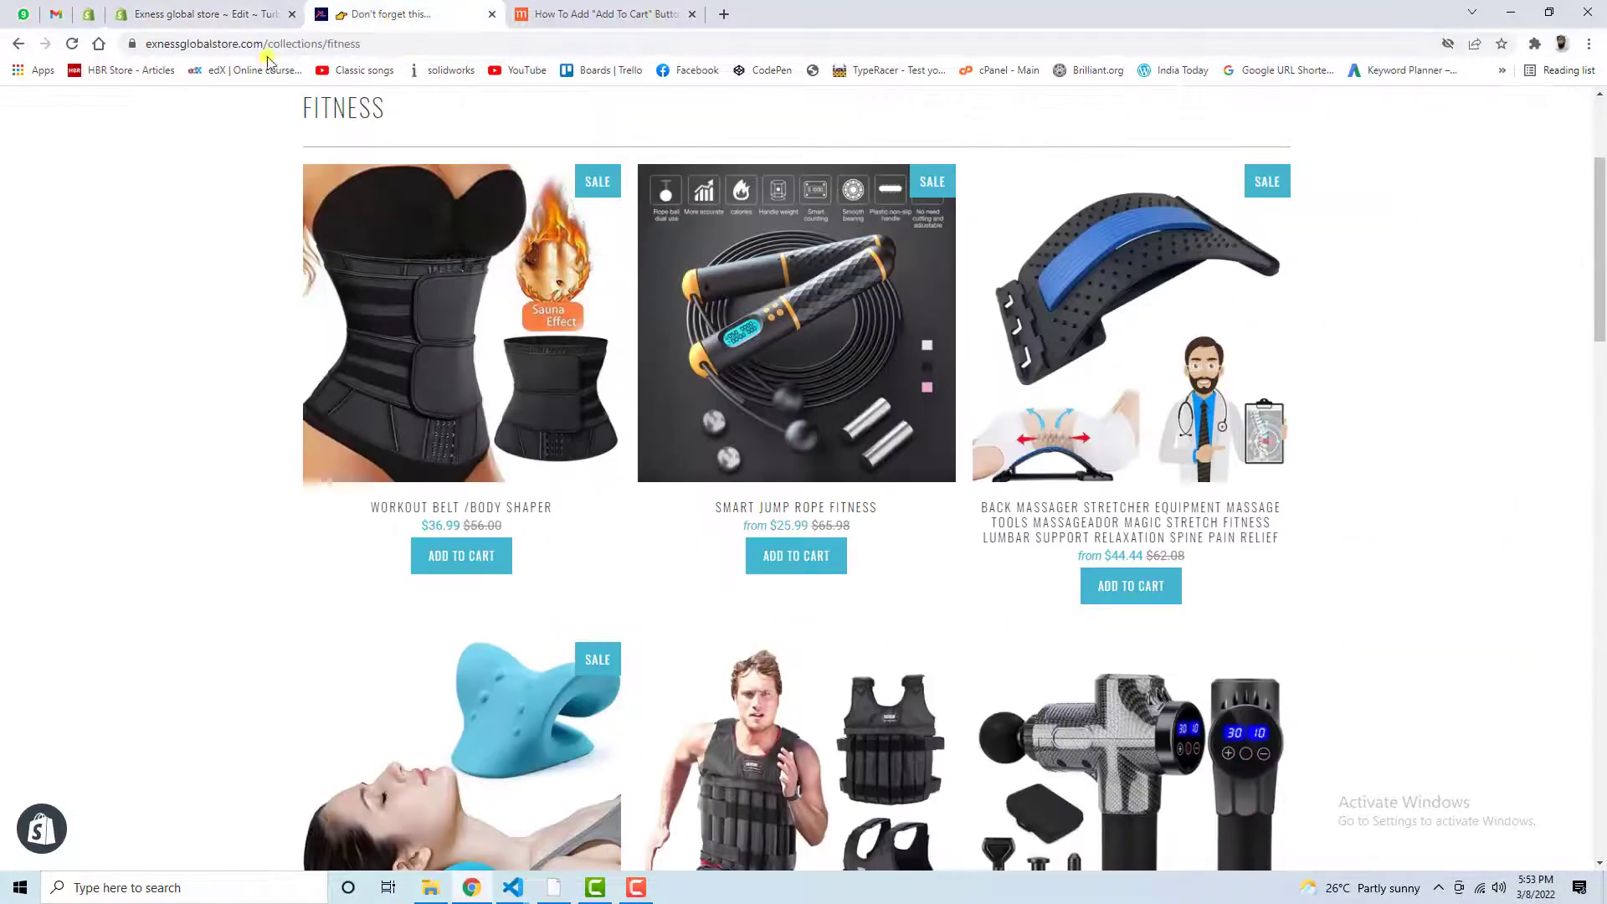
click(76, 44)
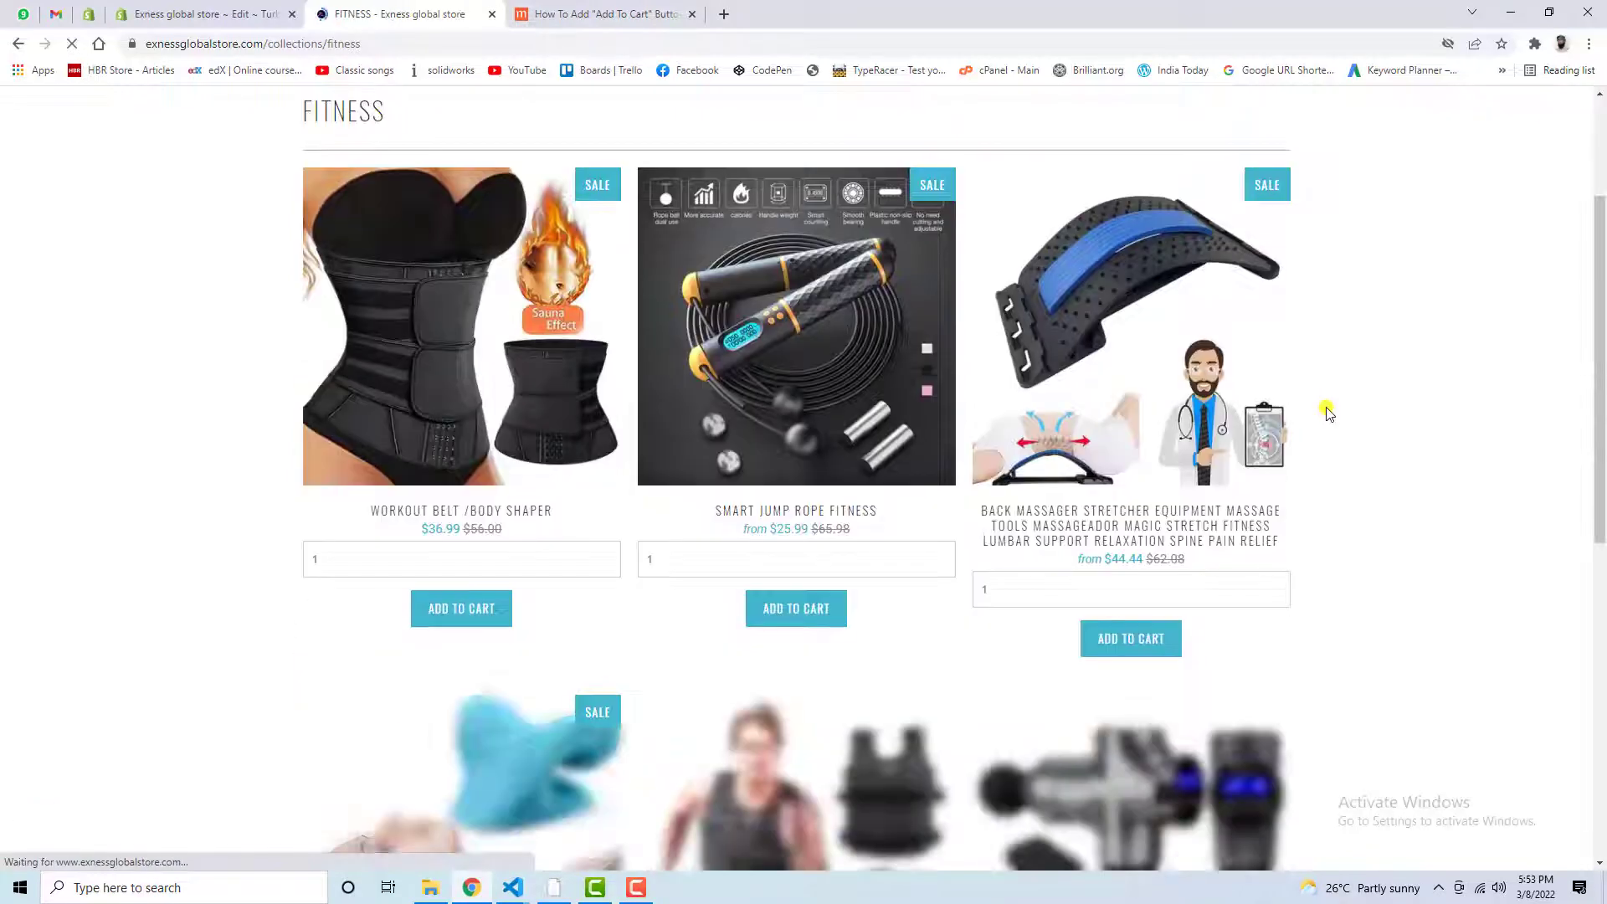
click(372, 558)
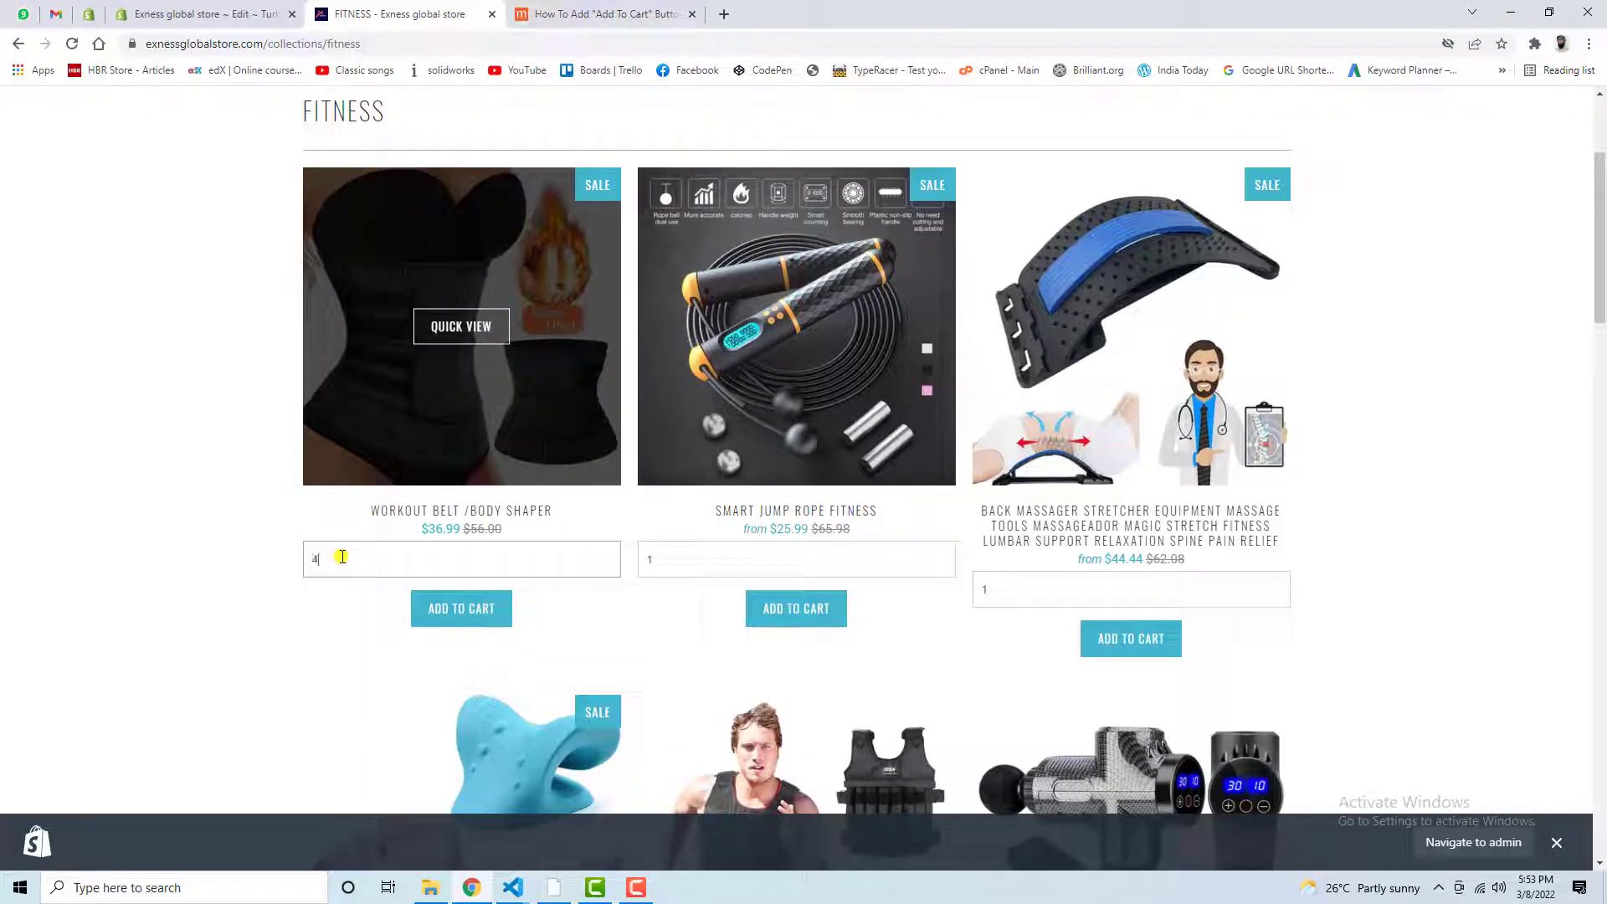
click(1557, 843)
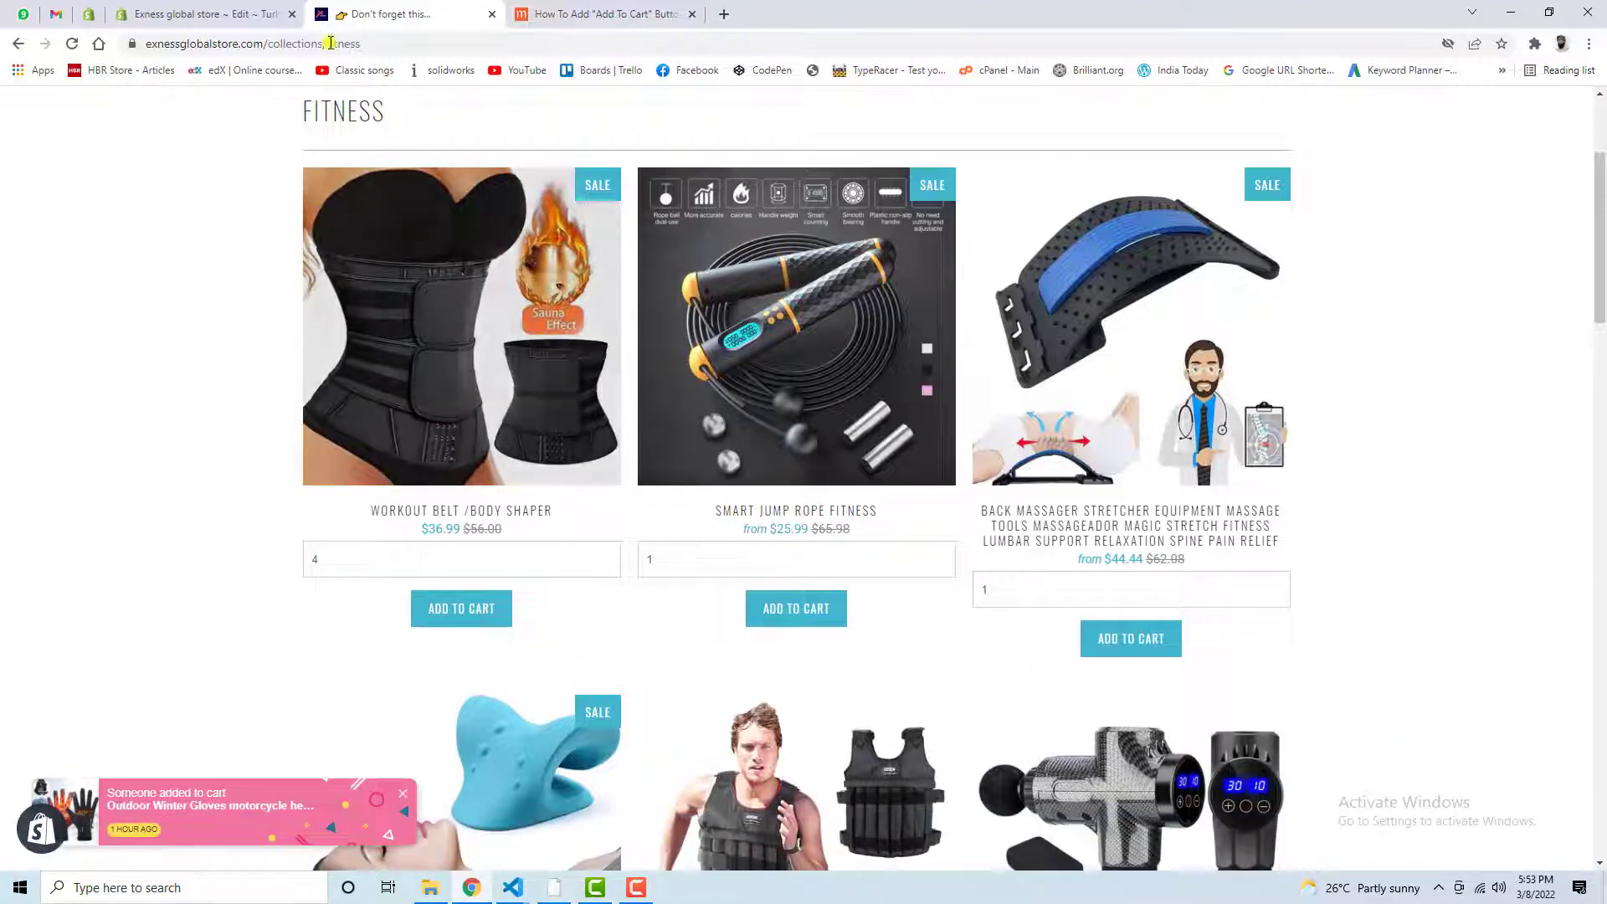
- Restore type="hidden" on the line 77 quantity input and reload the Fitness collection to confirm
click(231, 15)
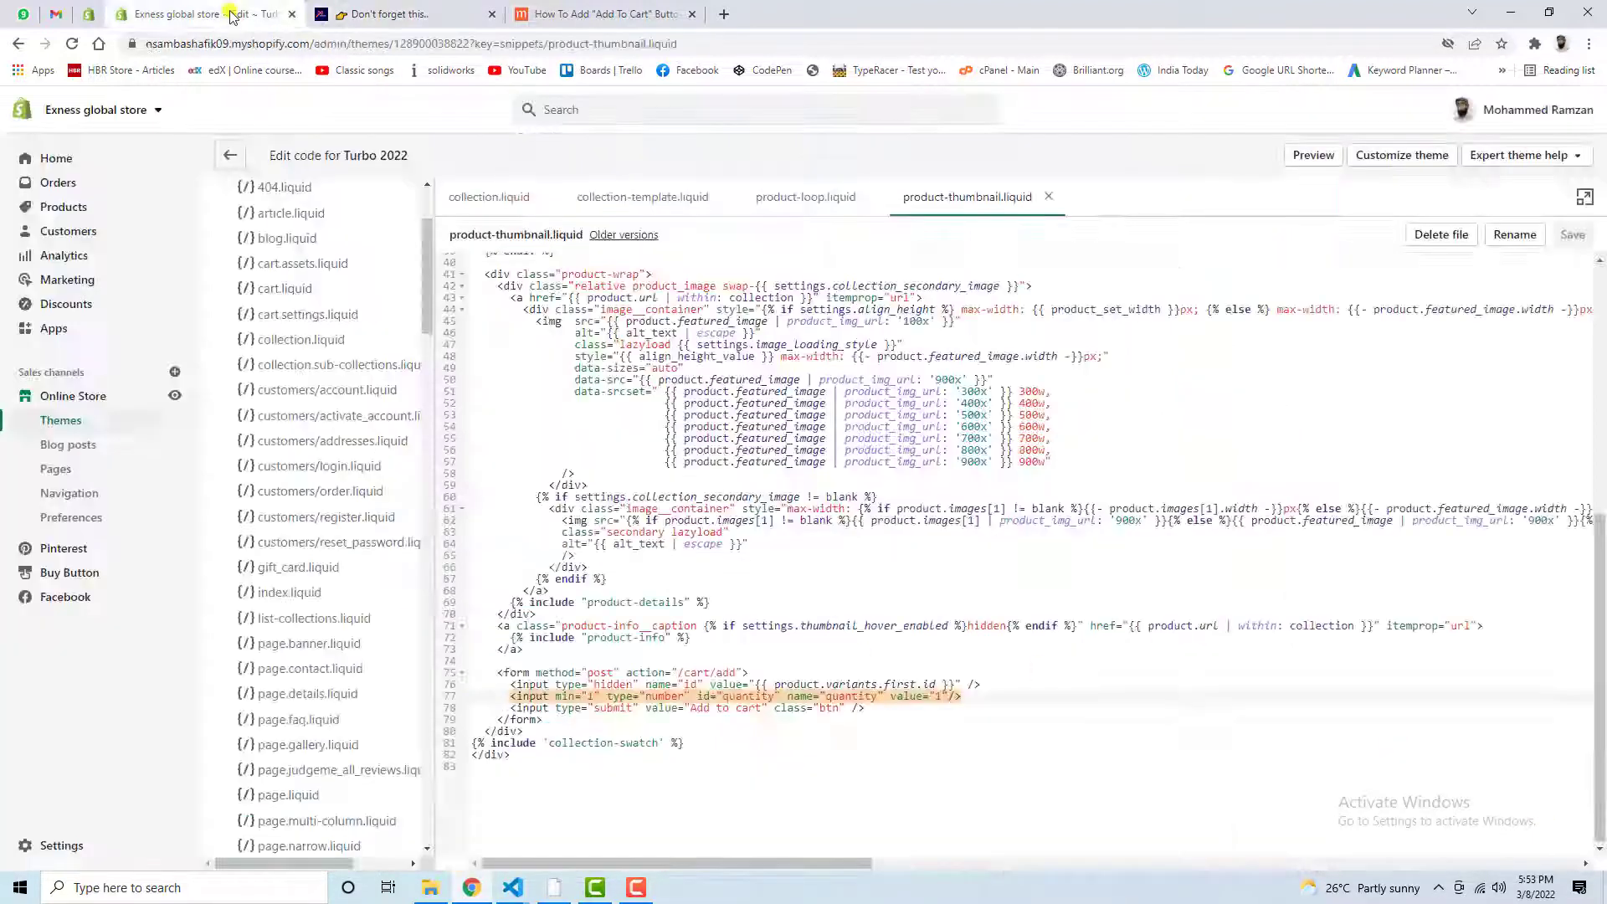
click(694, 673)
key(ctrl+y)
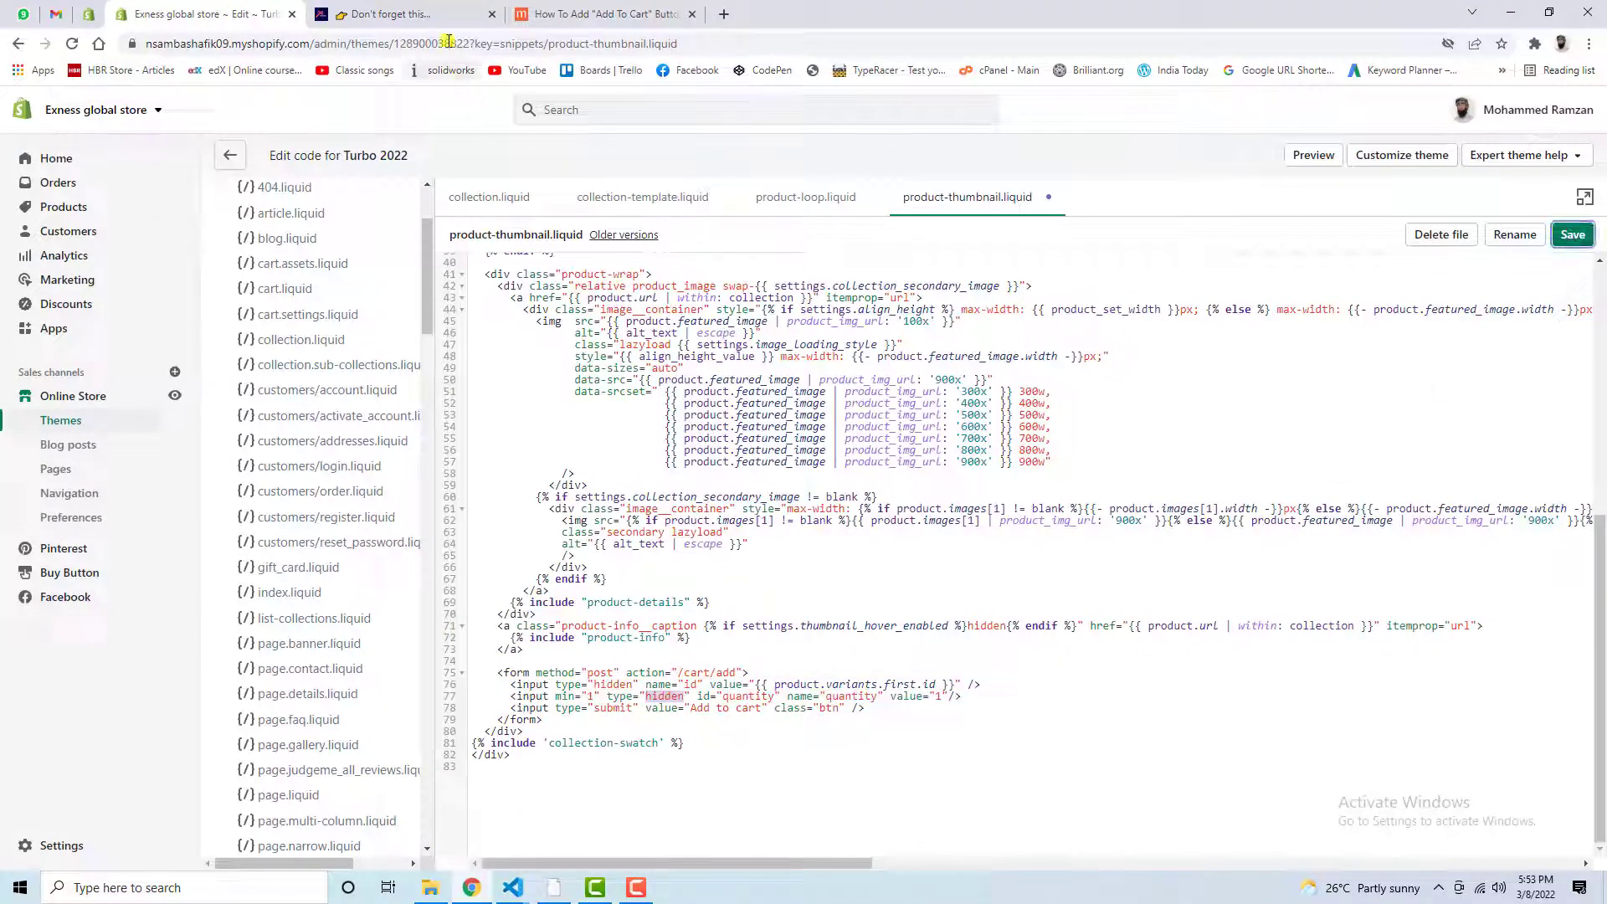
click(394, 14)
click(71, 44)
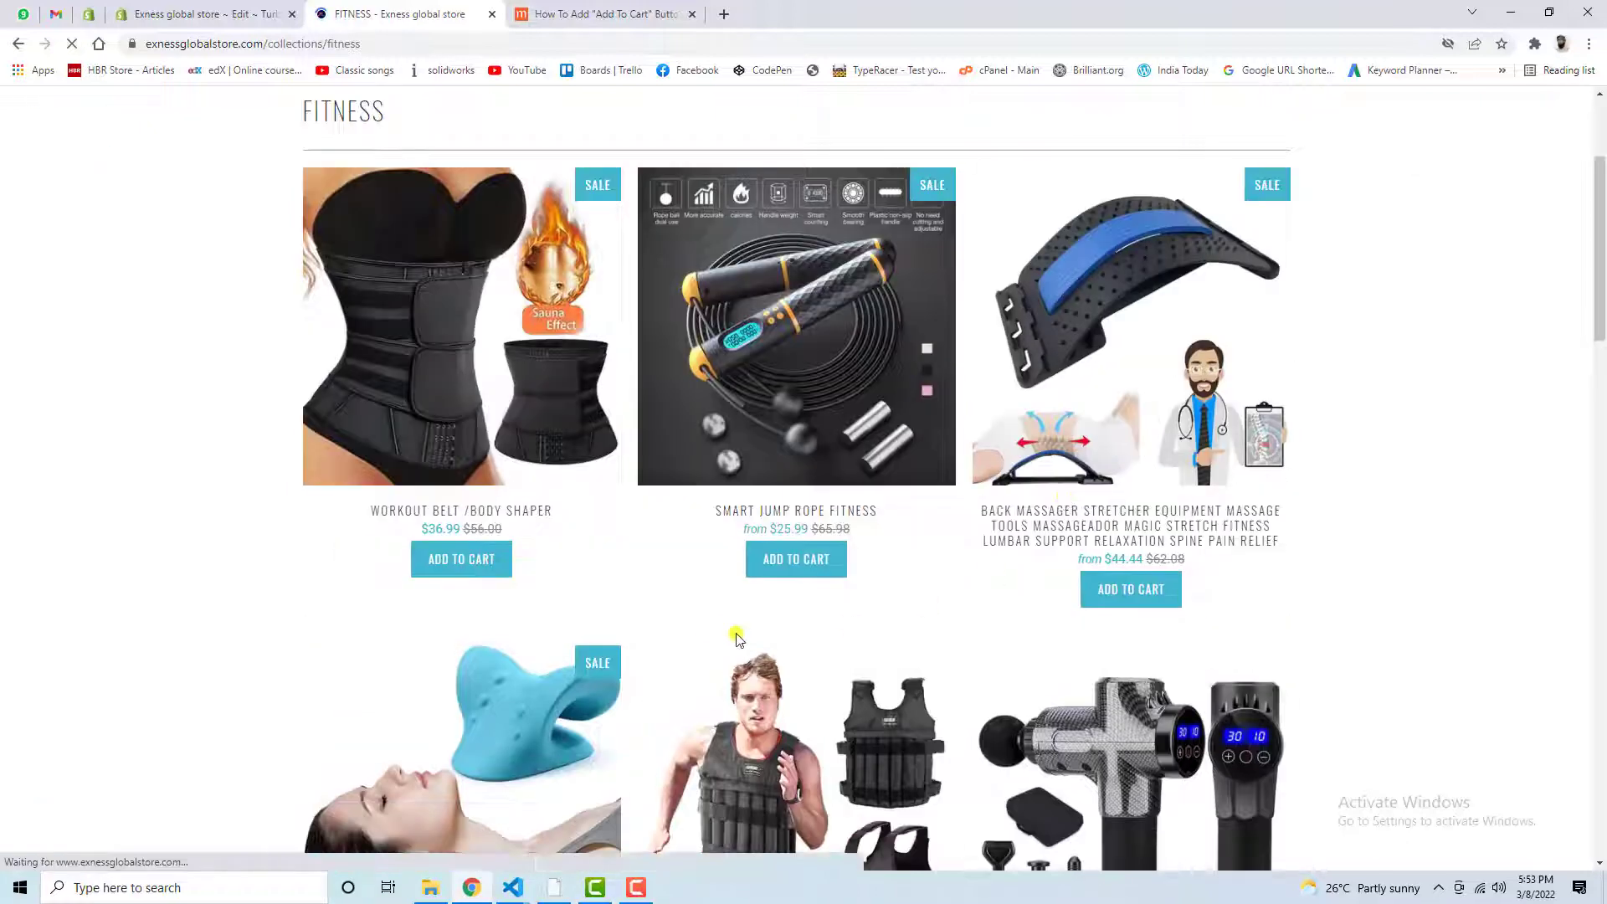
scroll(1420, 439, up, 3)
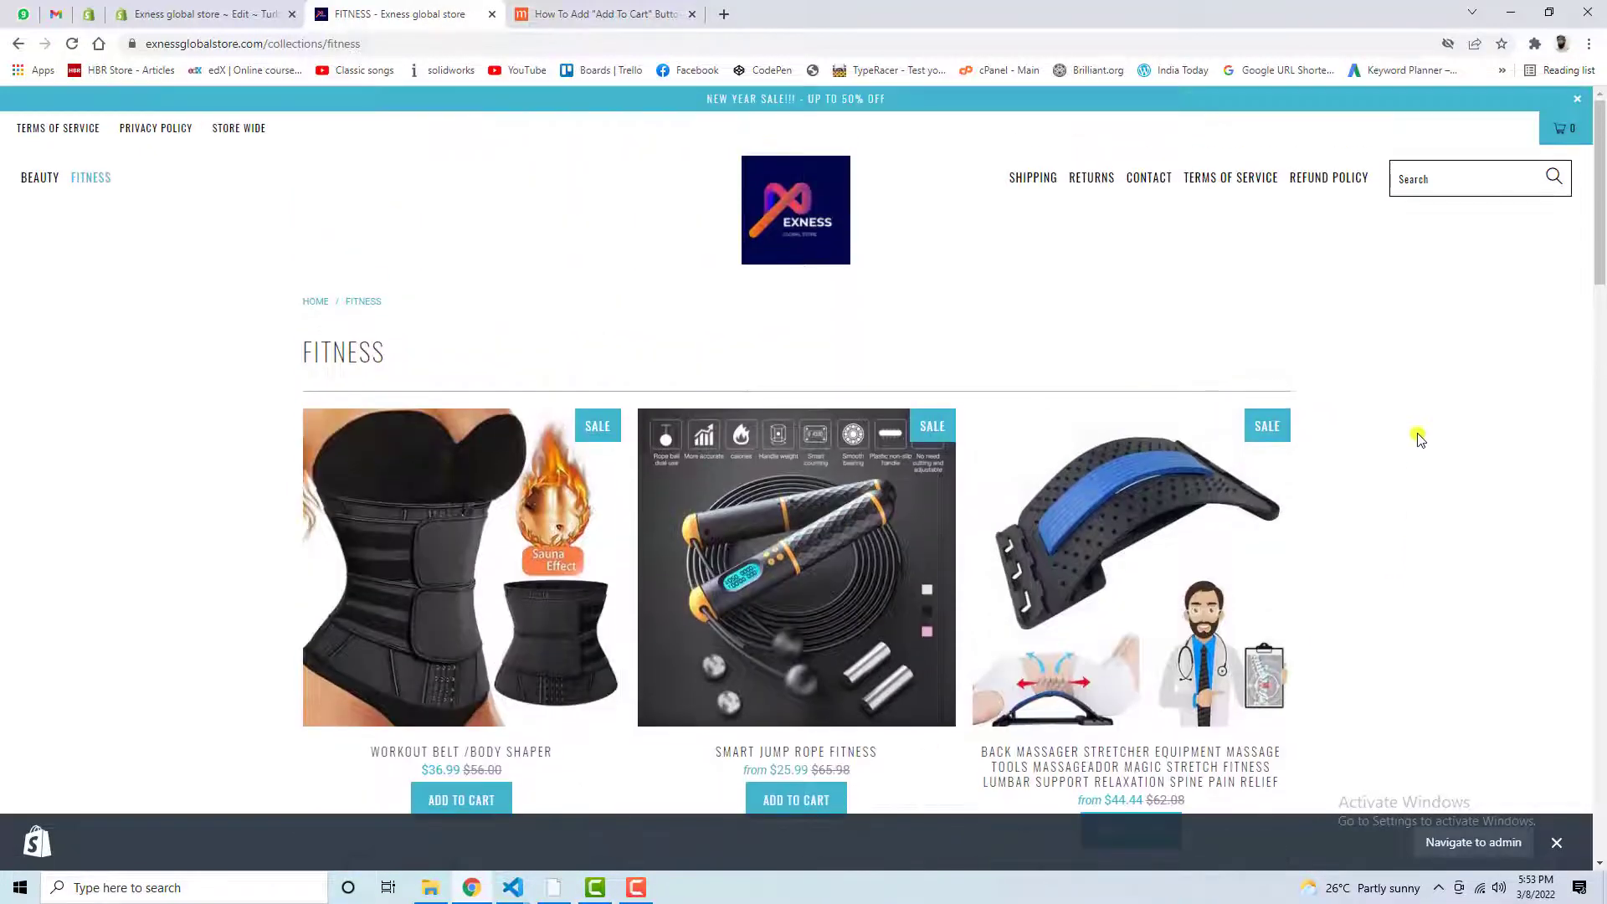
scroll(1338, 563, down, 5)
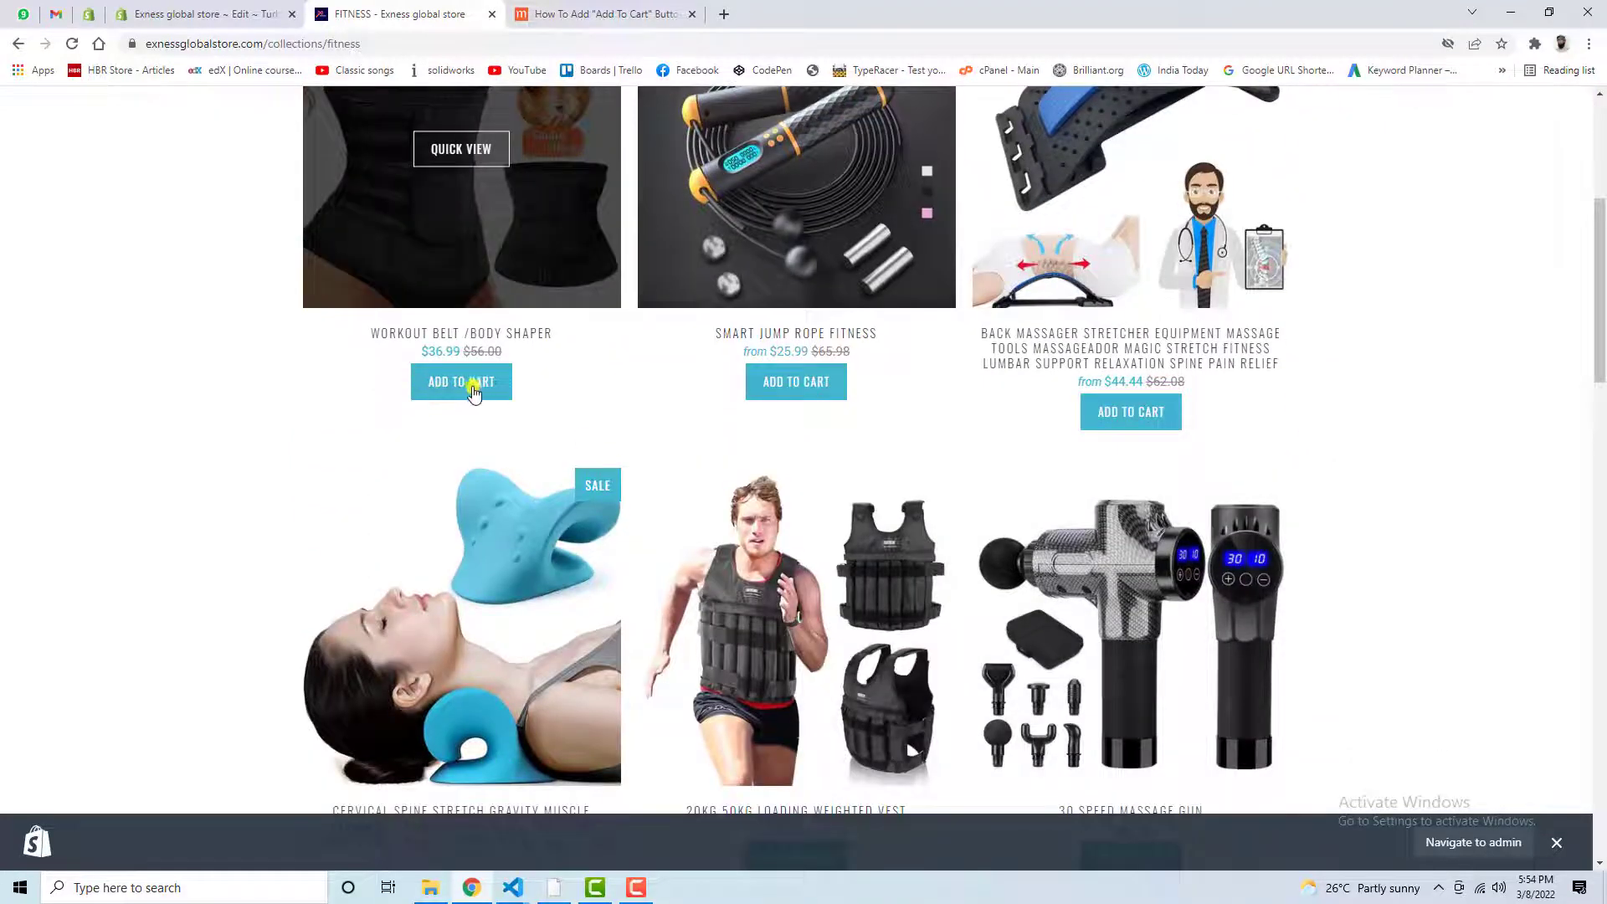
- Add the Workout Belt /Body Shaper ($36.99) to the cart, then close the admin preview bar
click(459, 386)
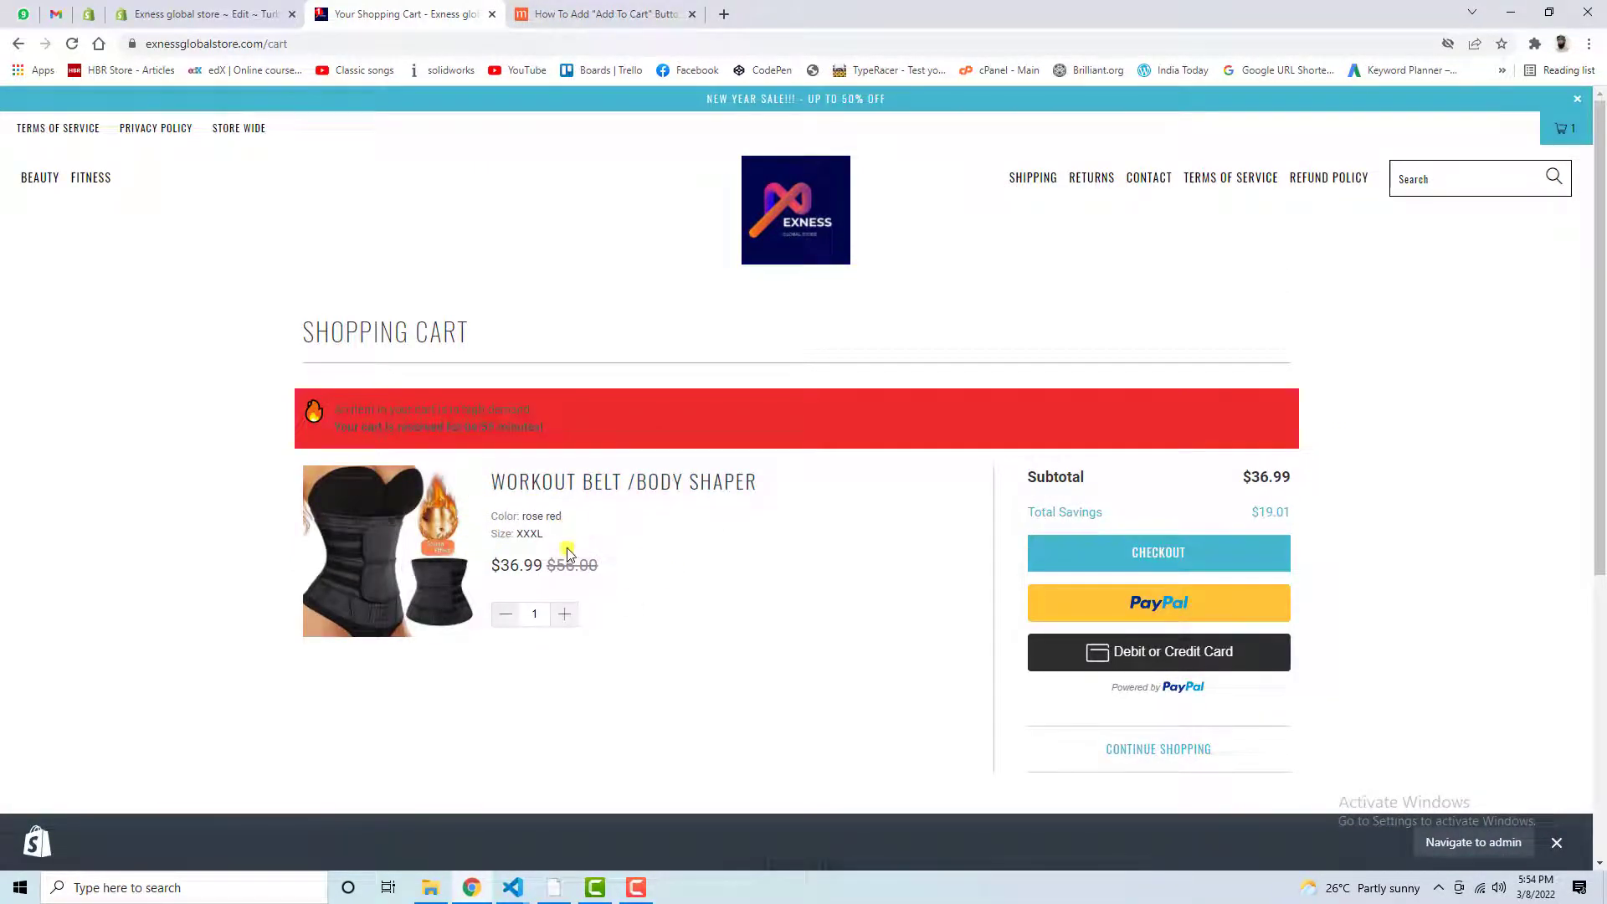
mouse_move(1573, 134)
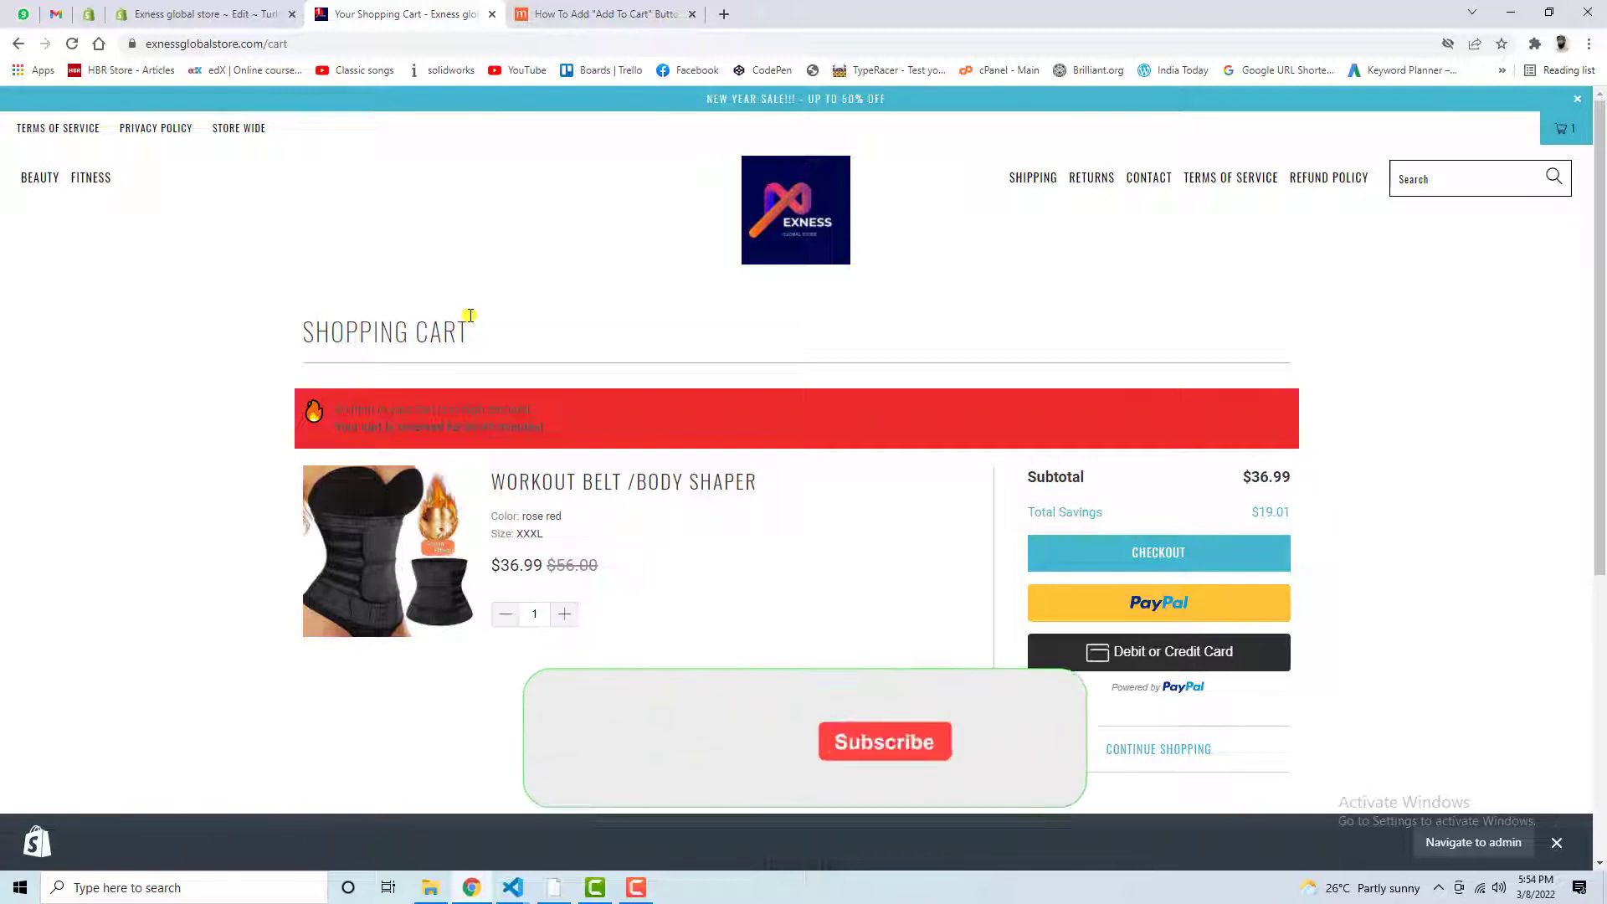
click(1557, 842)
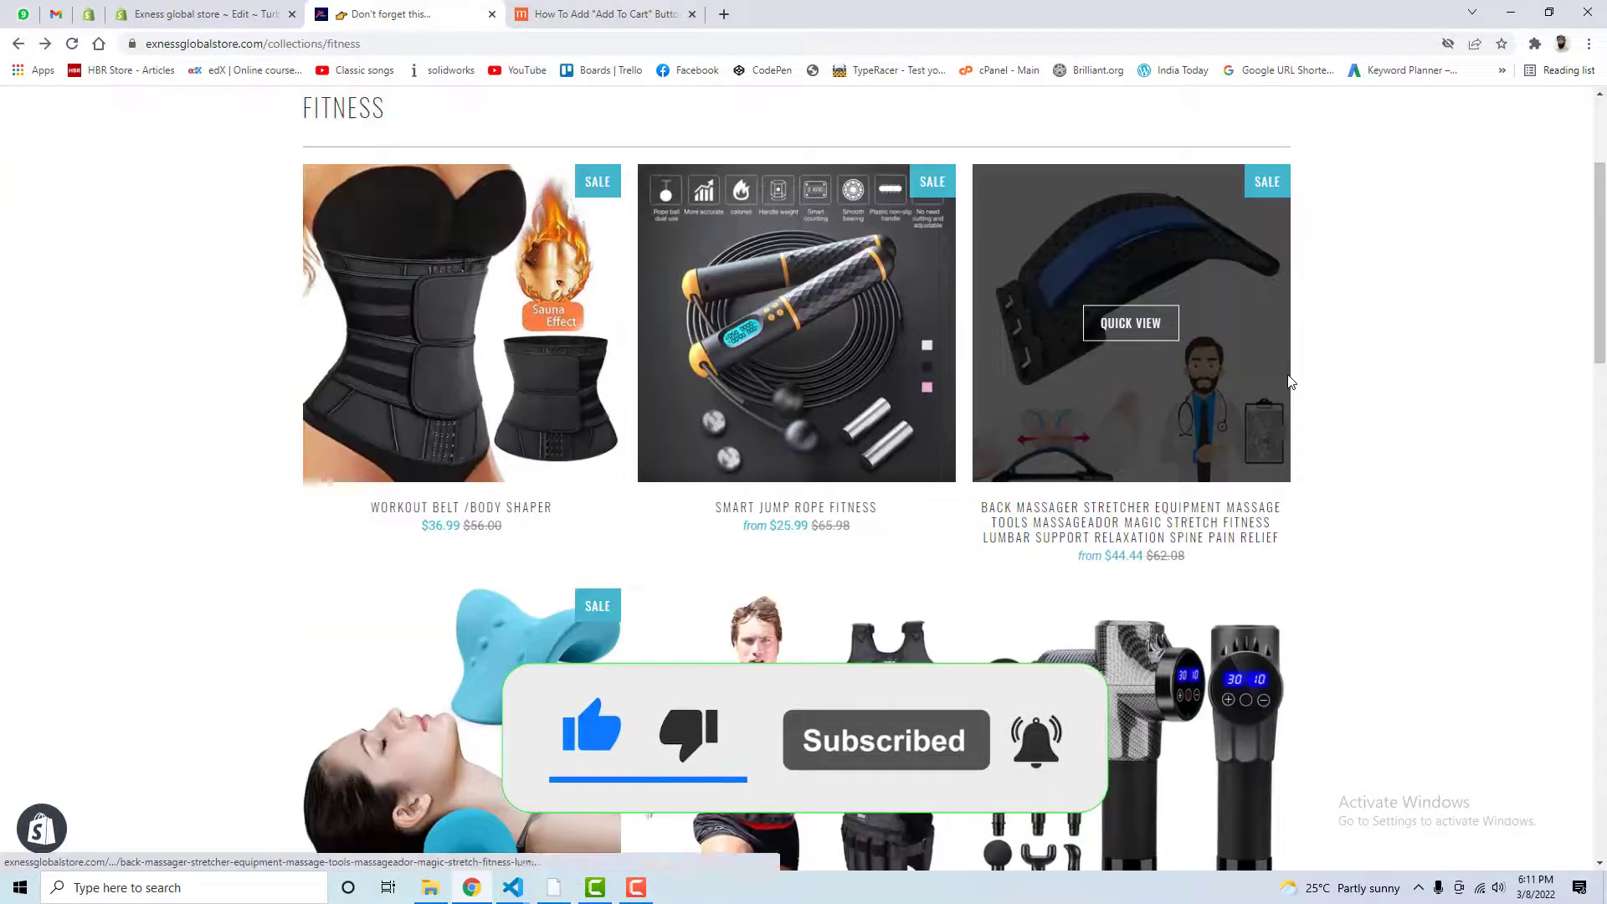